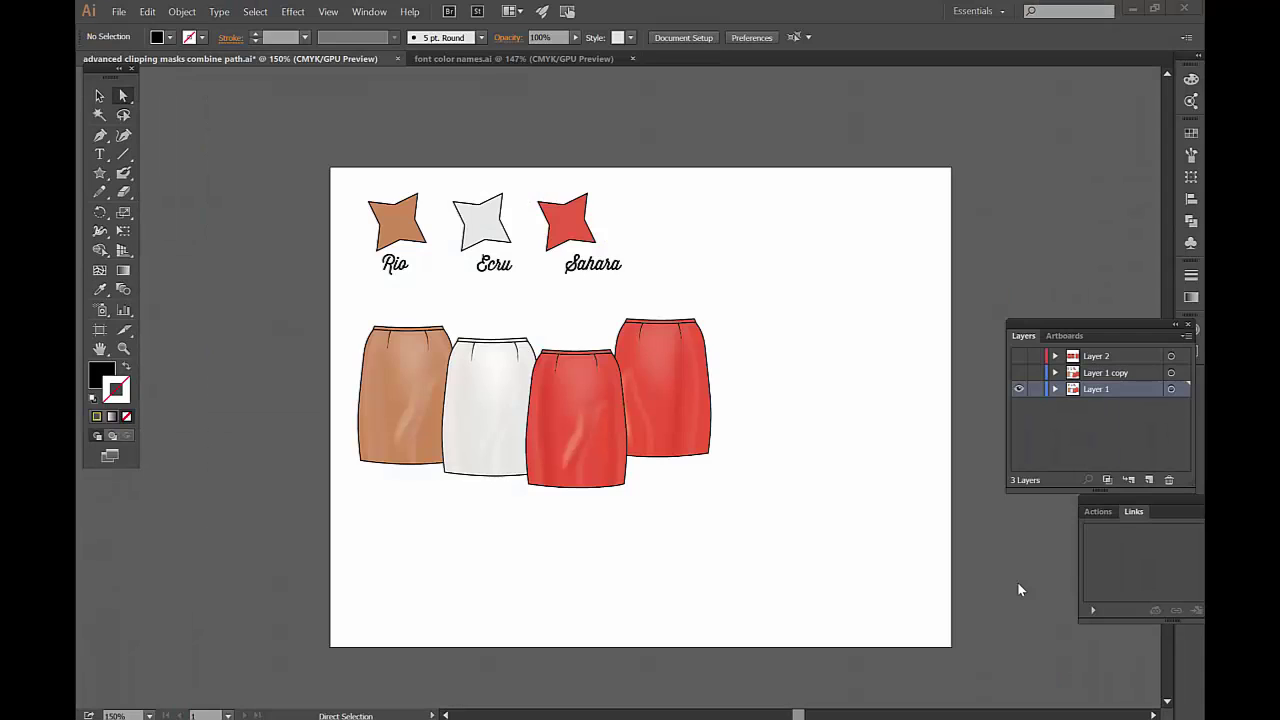
Compare shaded Layer 1 with flat Layer 1 copy, then hide Layer 1 and toggle Layer 2.
left_click(1019, 389)
left_click(1019, 372)
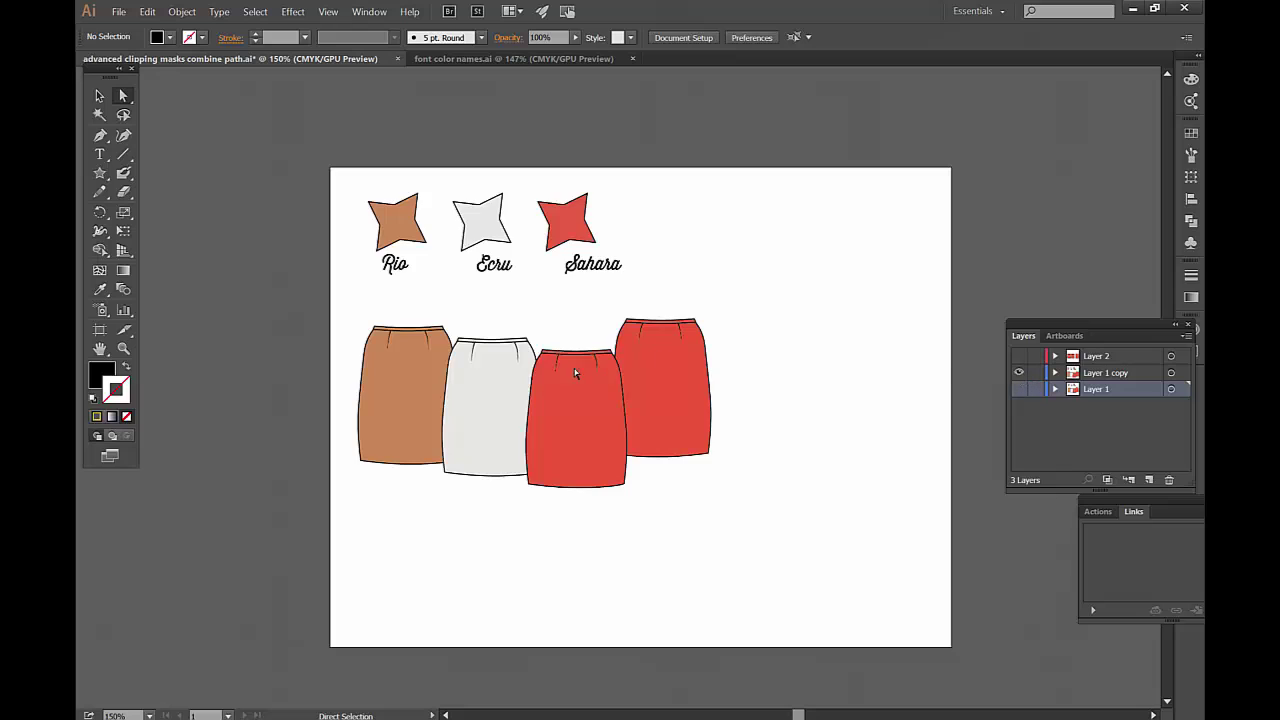
left_click(1019, 372)
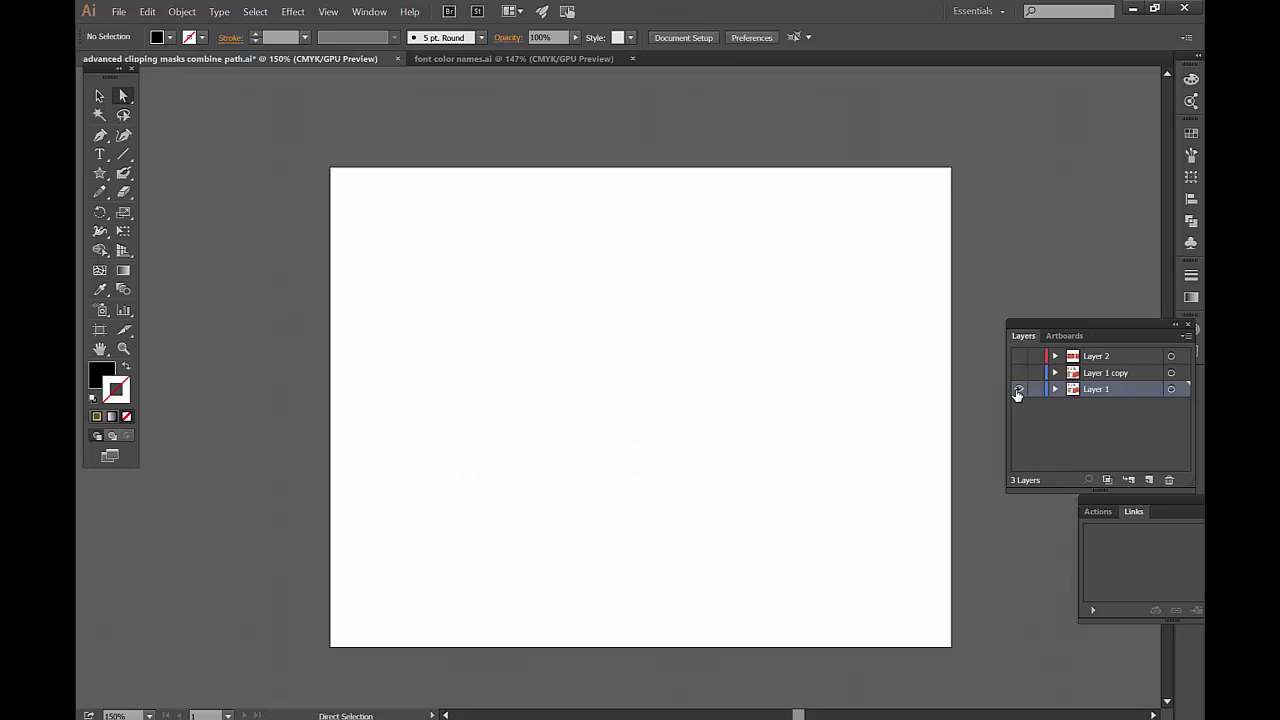
left_click(1019, 389)
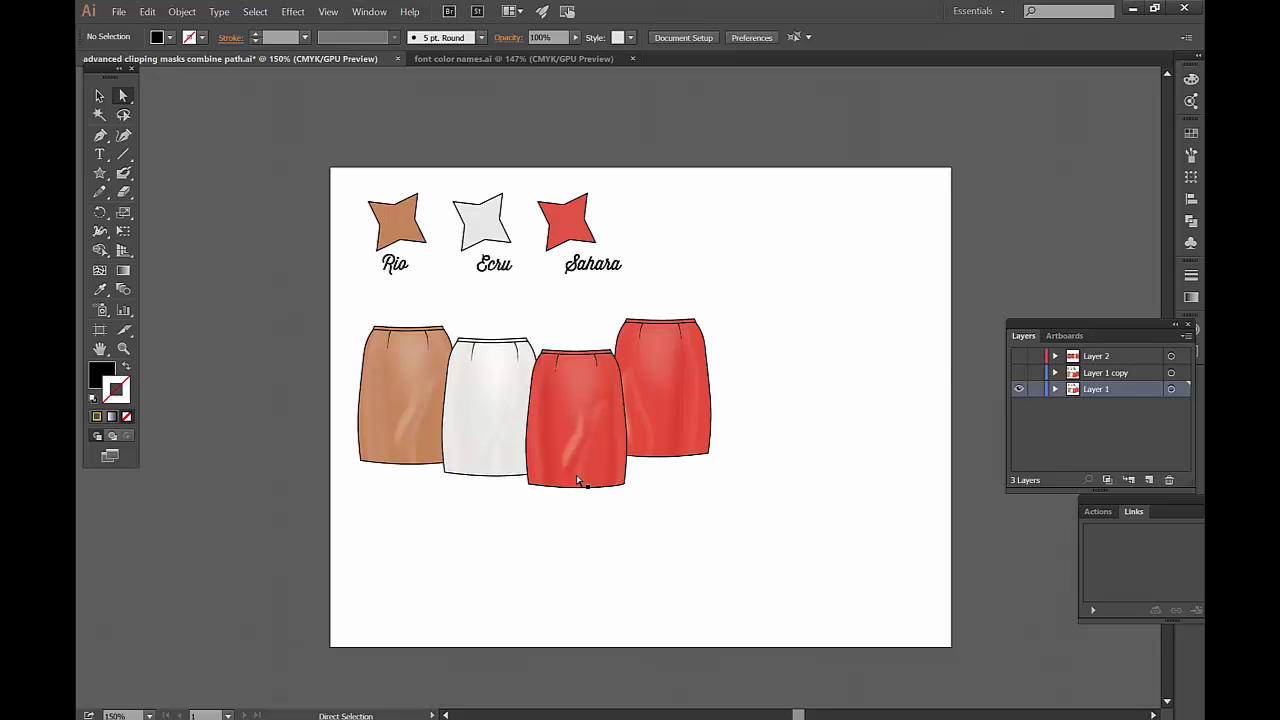
left_click(1020, 389)
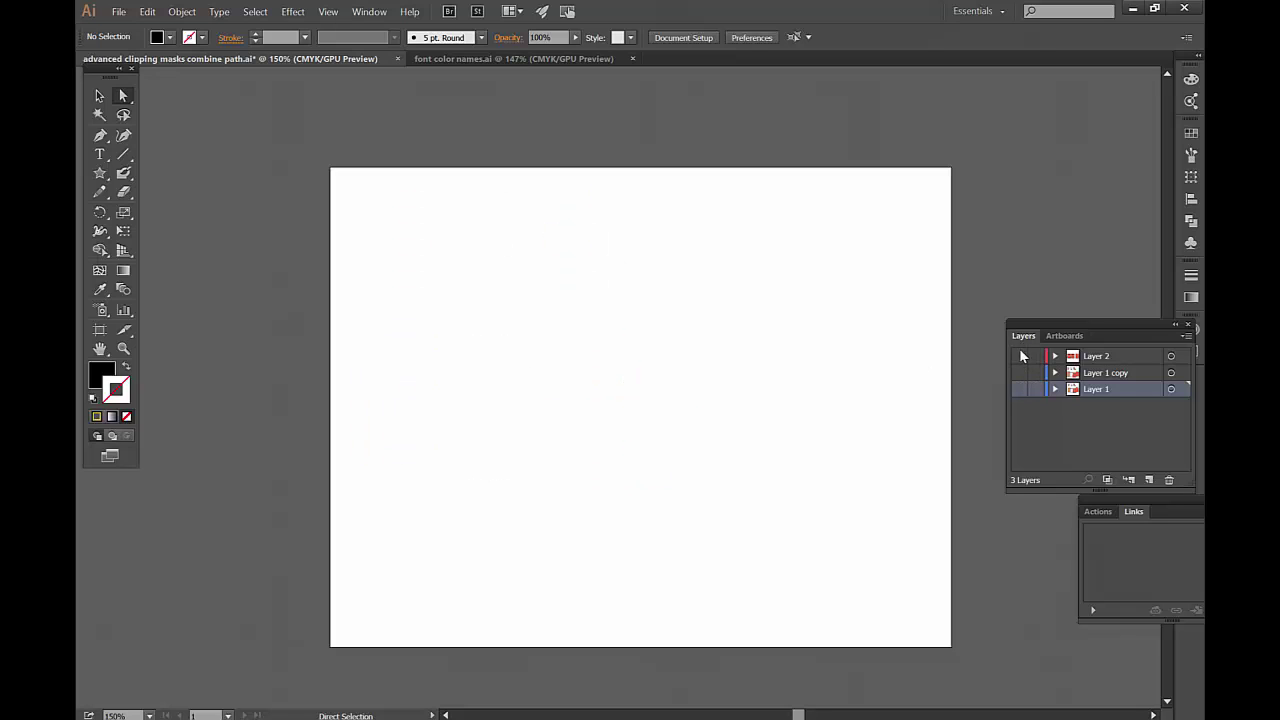
left_click(1020, 358)
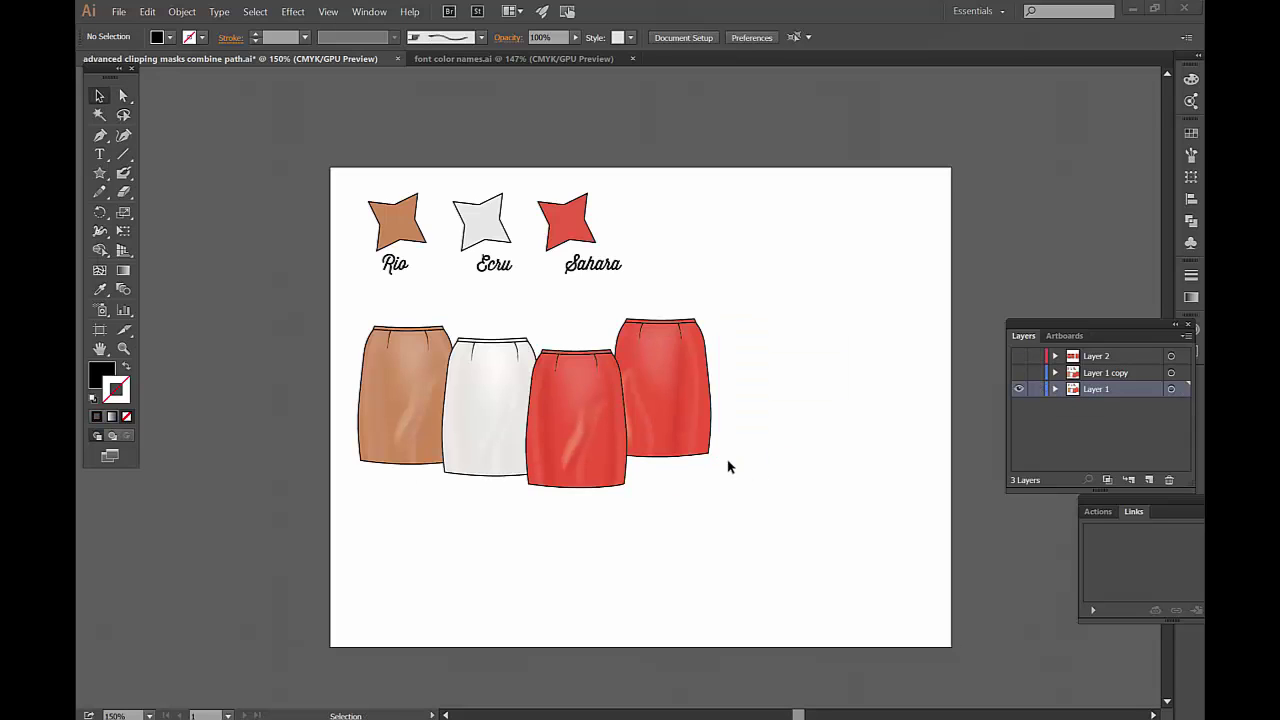
Duplicate the third red skirt below the row.
left_click(585, 424)
right_click(585, 424)
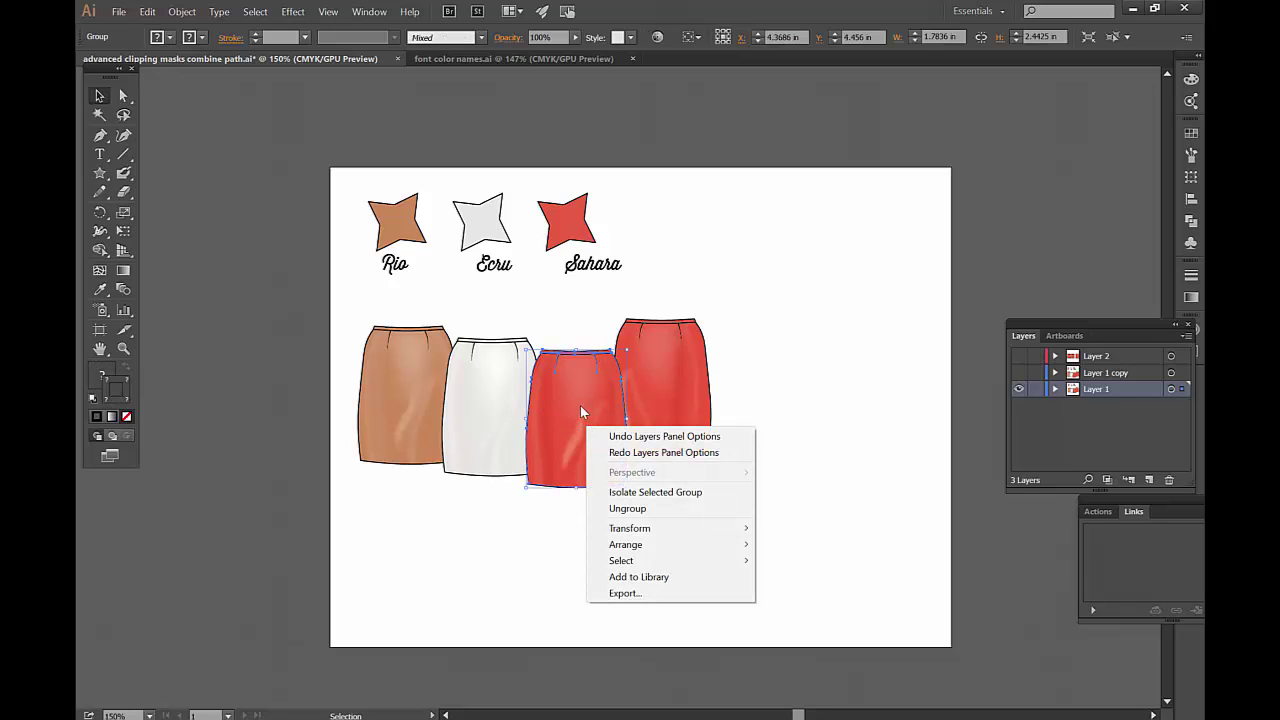
key("Escape")
left_click_drag(586, 446, 845, 561)
Ungroup the right and middle copied skirts.
right_click(844, 561)
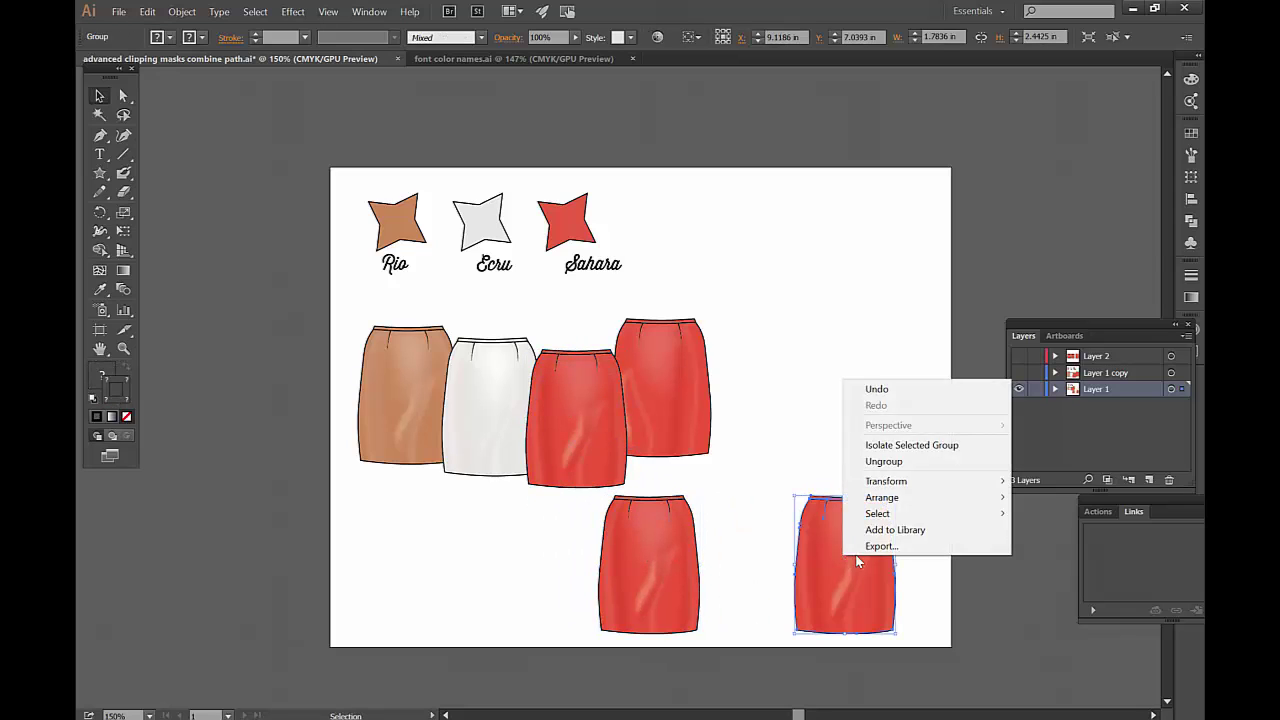
left_click(900, 462)
left_click(889, 466)
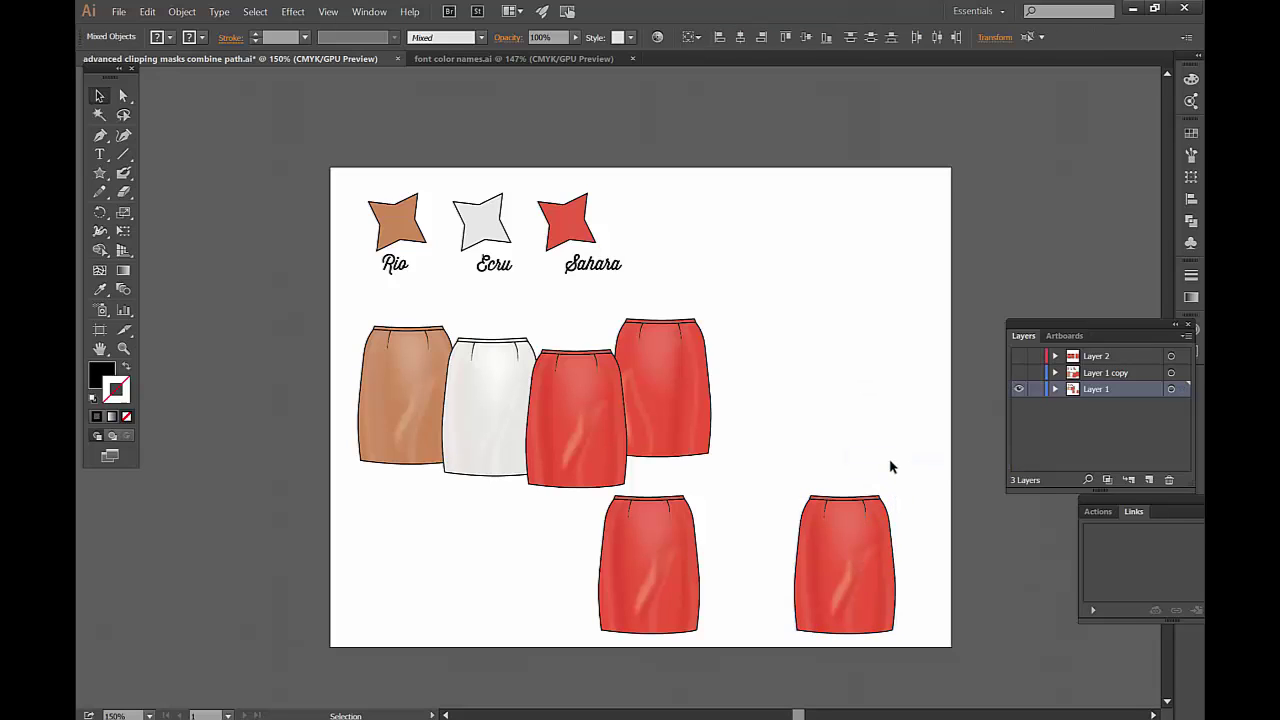
right_click(662, 525)
left_click(734, 603)
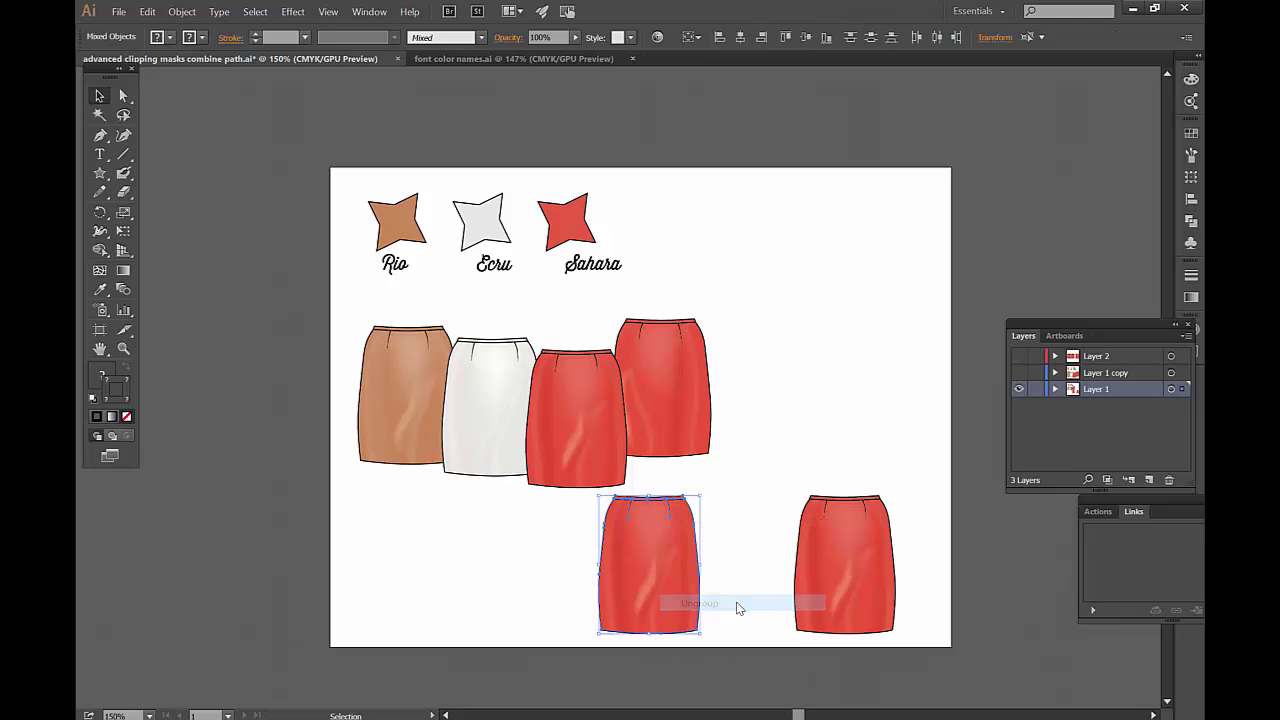
left_click(736, 607)
Release the clipping masks of the middle and right skirt copies.
left_click(690, 577)
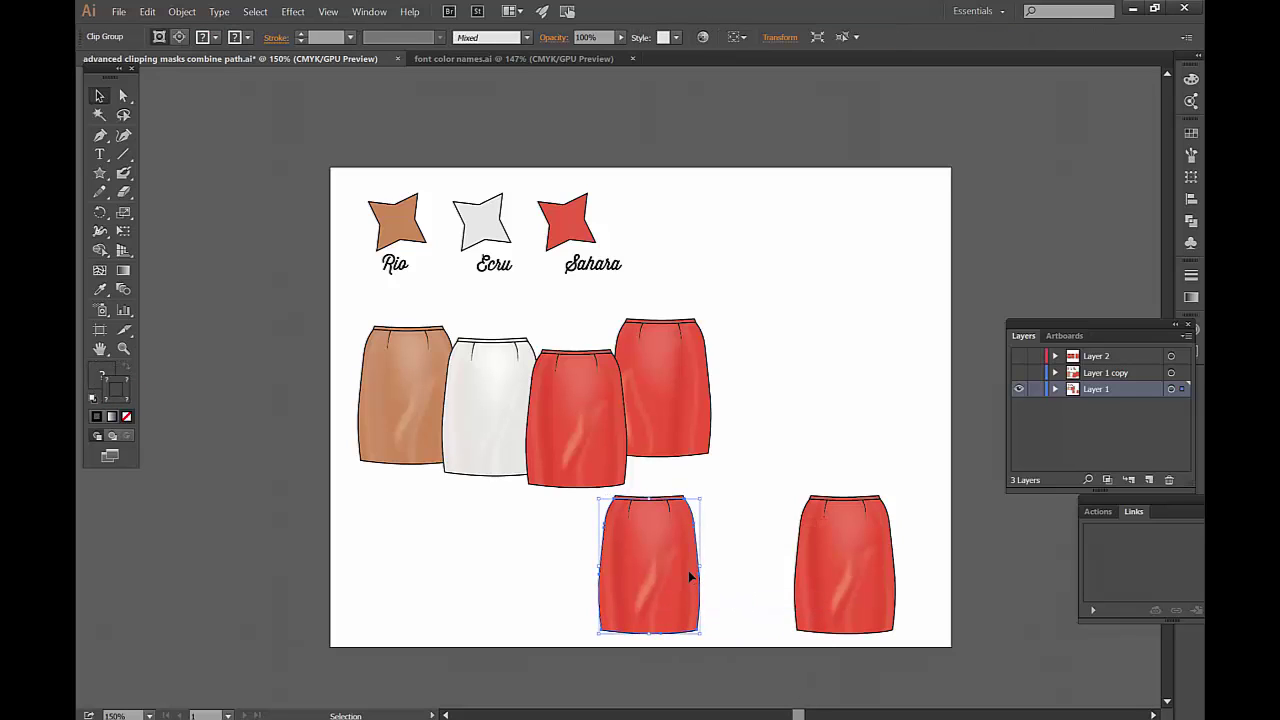
right_click(688, 571)
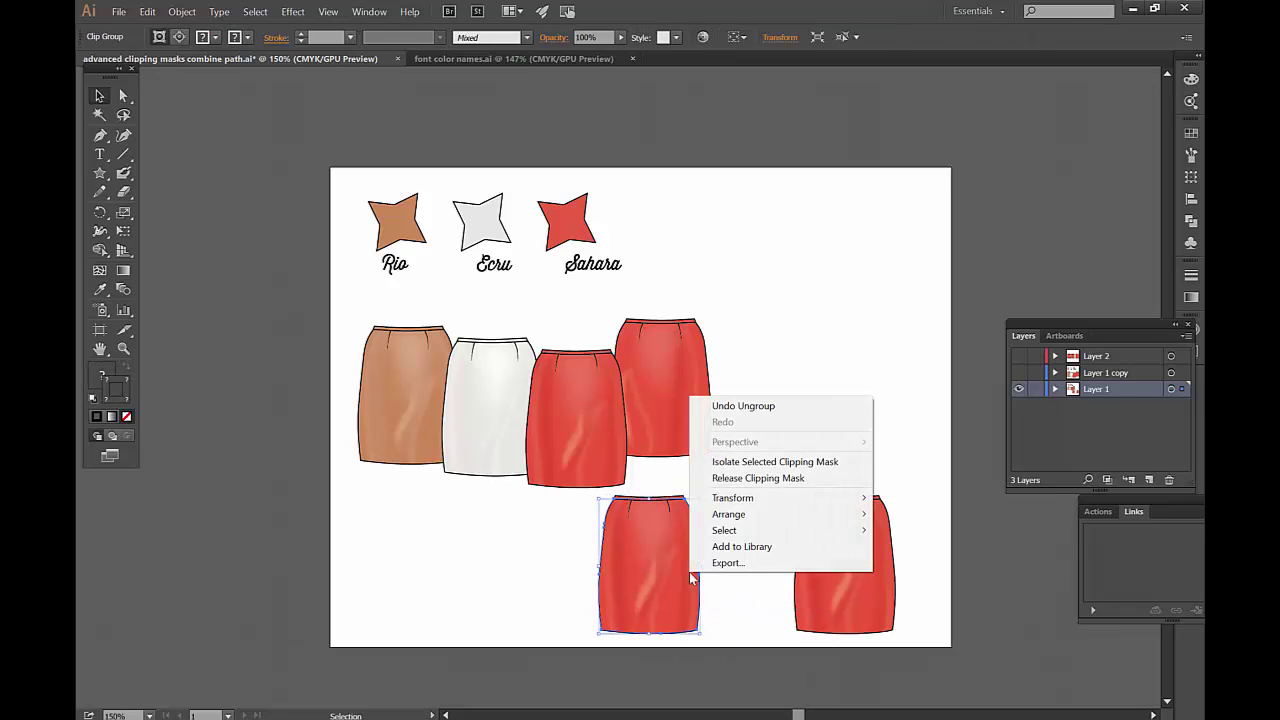
left_click(803, 479)
left_click(864, 480)
left_click(865, 534)
right_click(865, 534)
left_click(920, 620)
left_click(750, 480)
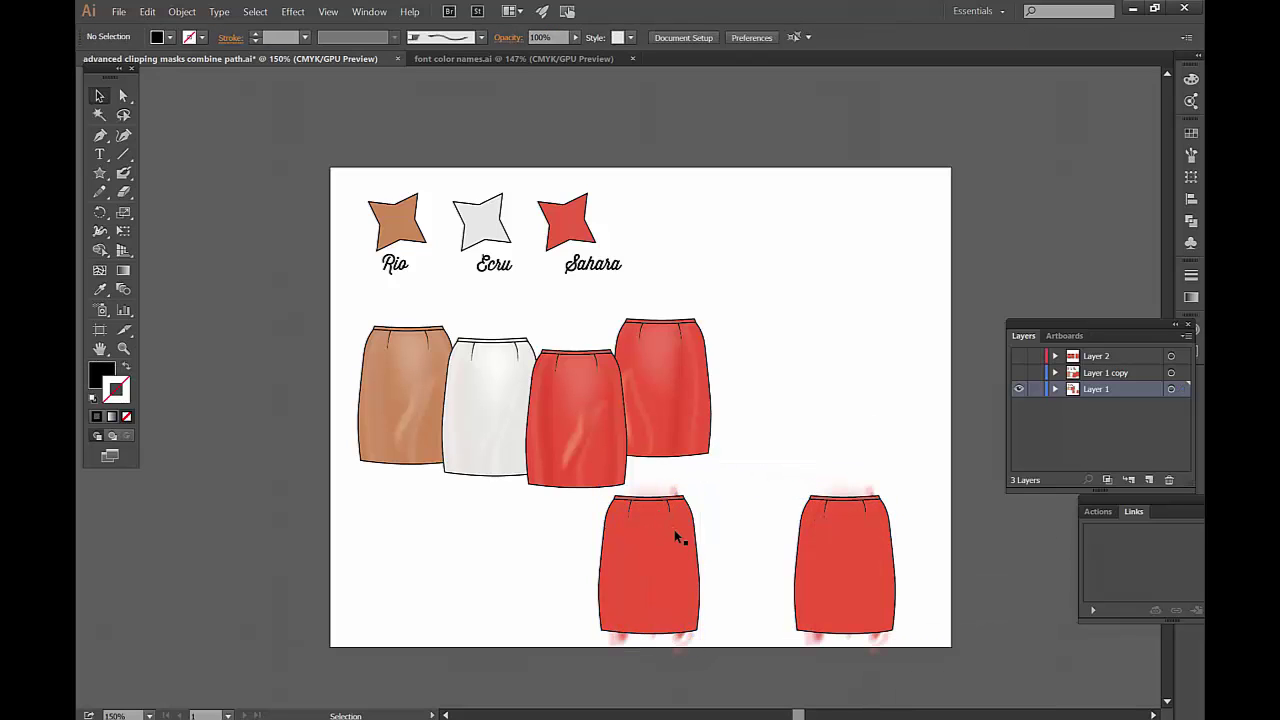
Separate the flat skirt shapes from their shading, moving the right shading above its skirt.
left_click_drag(678, 538, 544, 535)
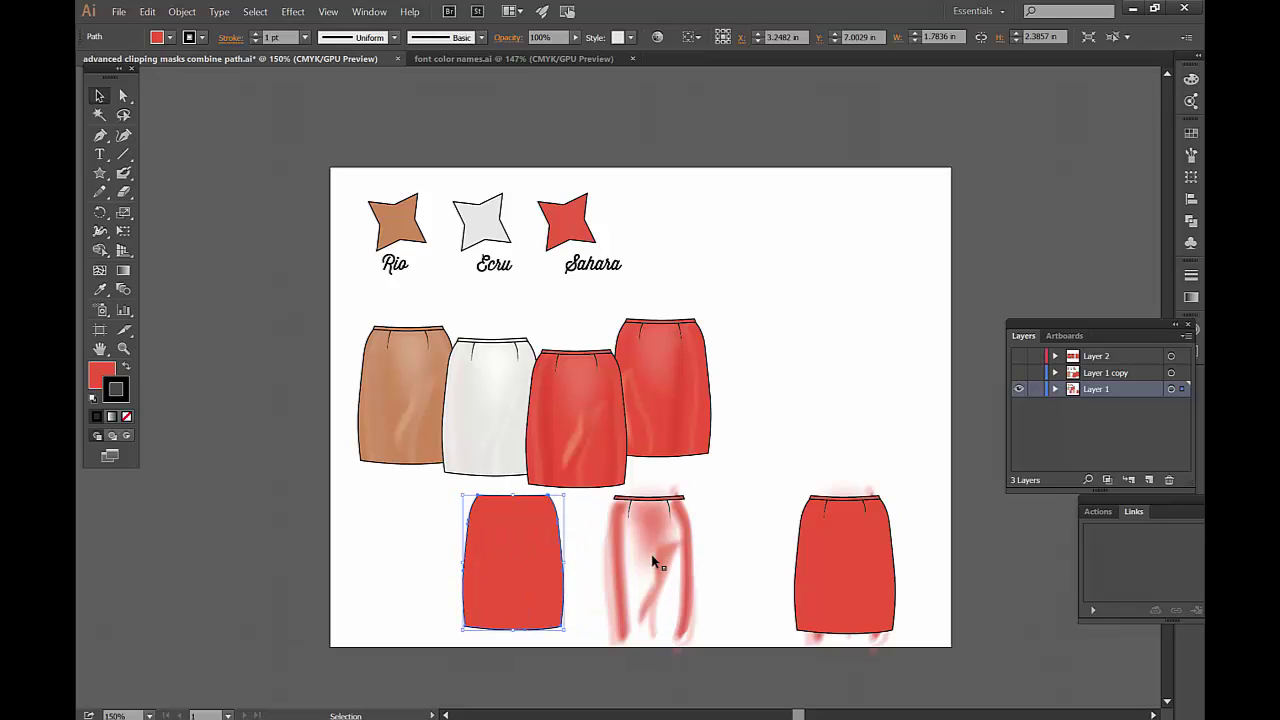
left_click_drag(652, 563, 656, 531)
left_click_drag(877, 500, 868, 388)
Rasterize the right shading at High (300 ppi), transparent background, and move it over the skirt.
left_click(181, 11)
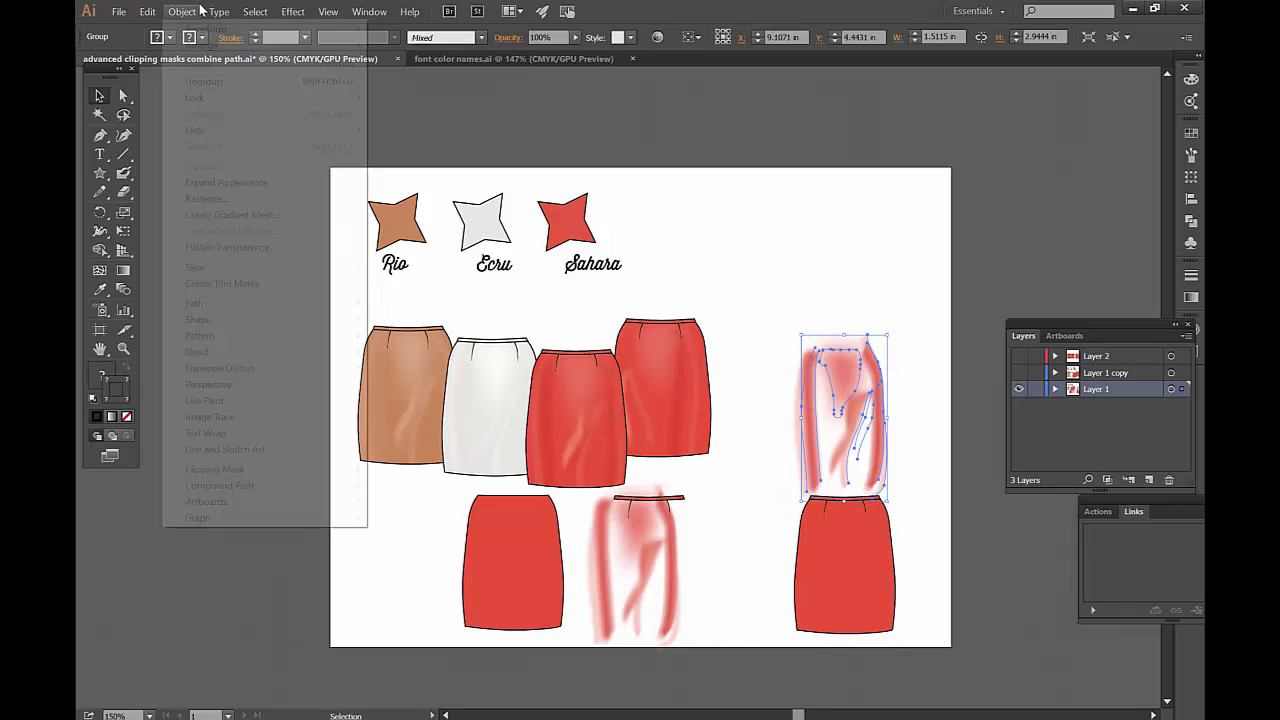
left_click(270, 200)
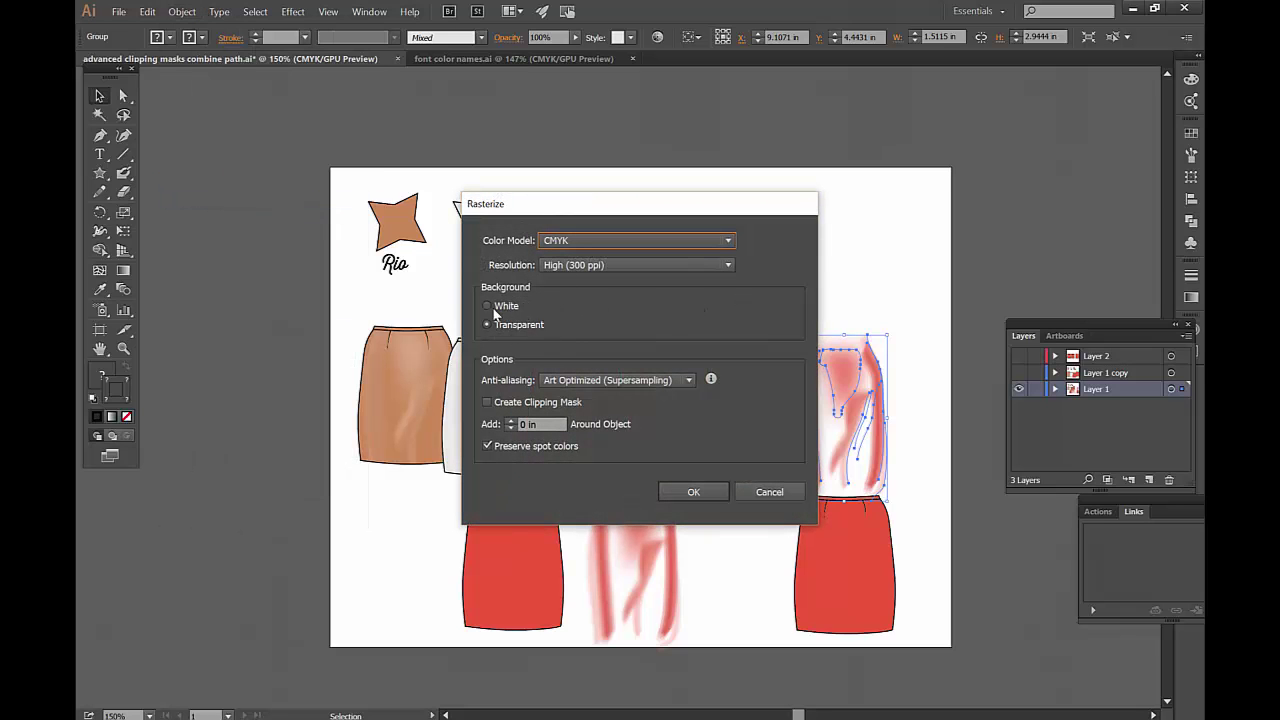
left_click(694, 491)
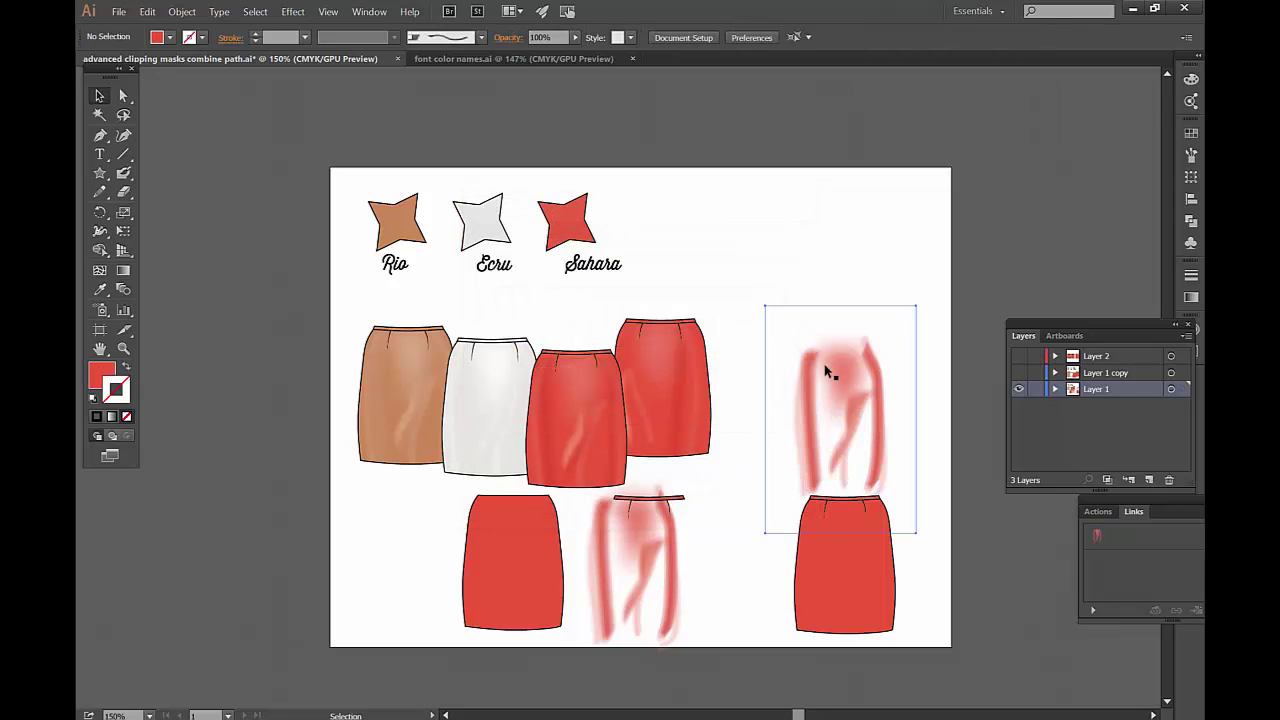
left_click_drag(826, 366, 850, 452)
Select the right red skirt with its rasterized shading and clip them together with Ctrl+7.
left_click(865, 411)
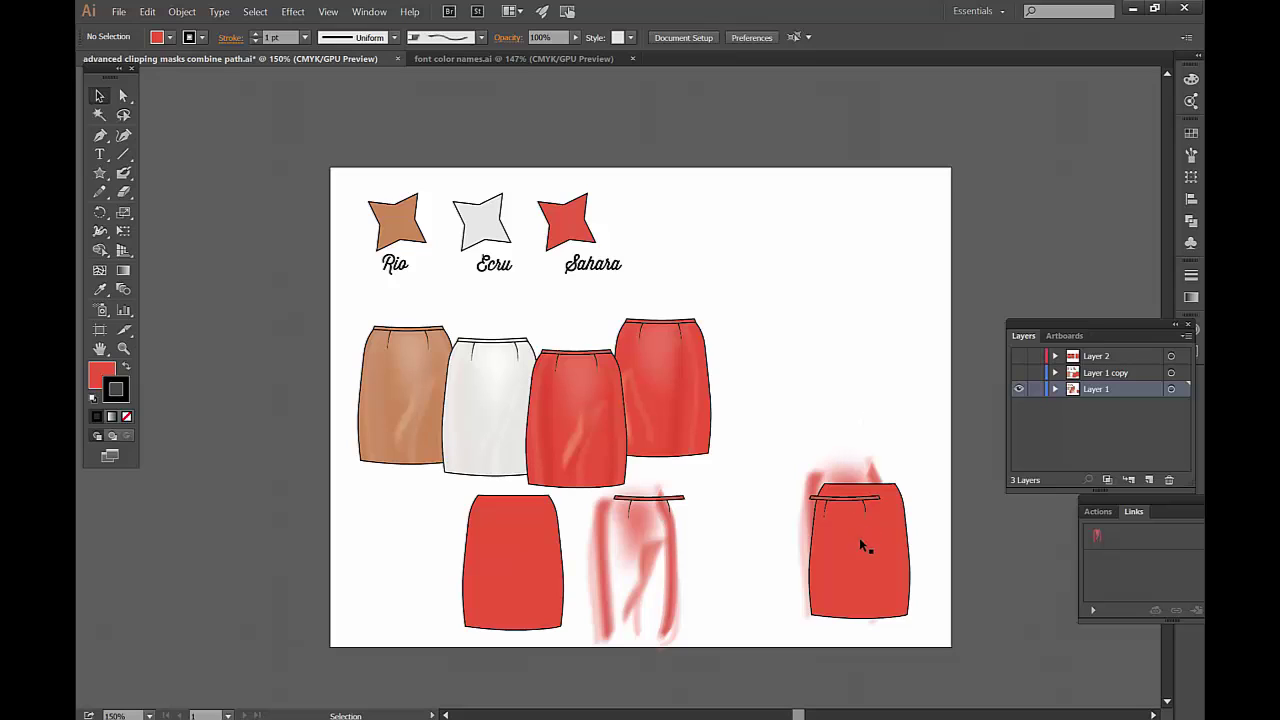
mouse_move(862, 545)
left_mouse_down()
mouse_move(806, 566)
mouse_move(851, 561)
mouse_move(855, 530)
left_mouse_up()
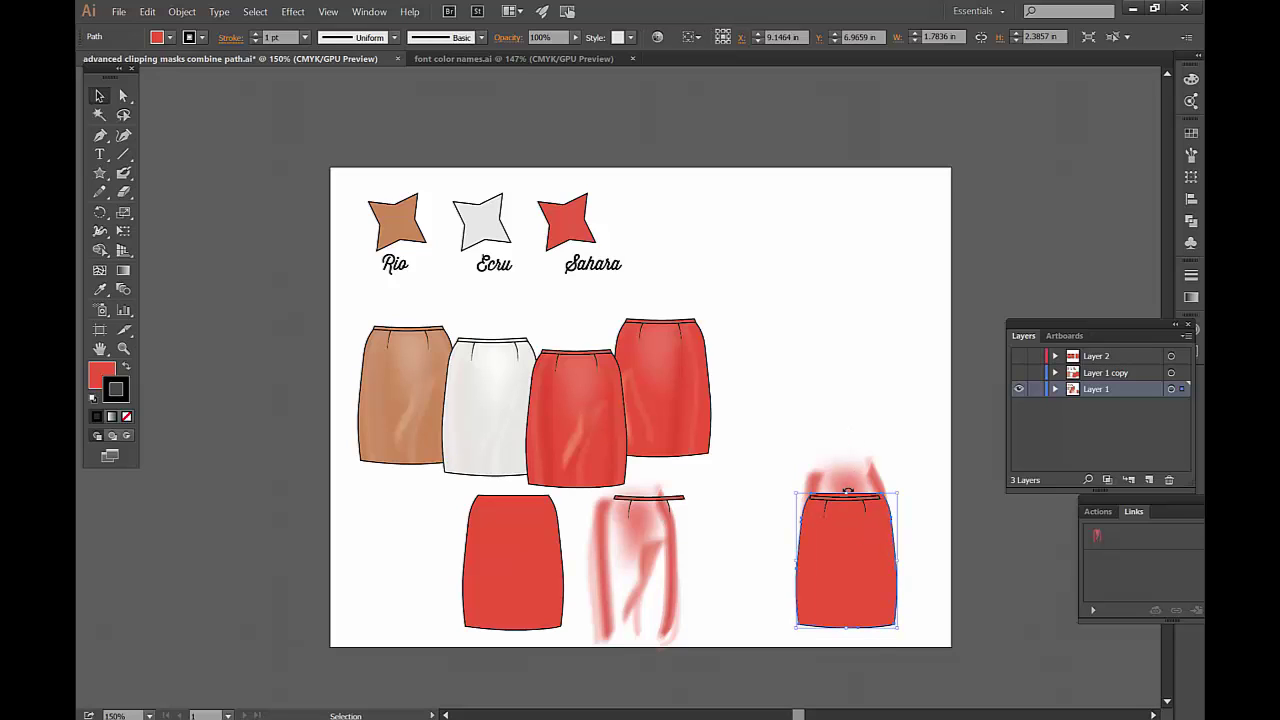
left_click(848, 474, "shift")
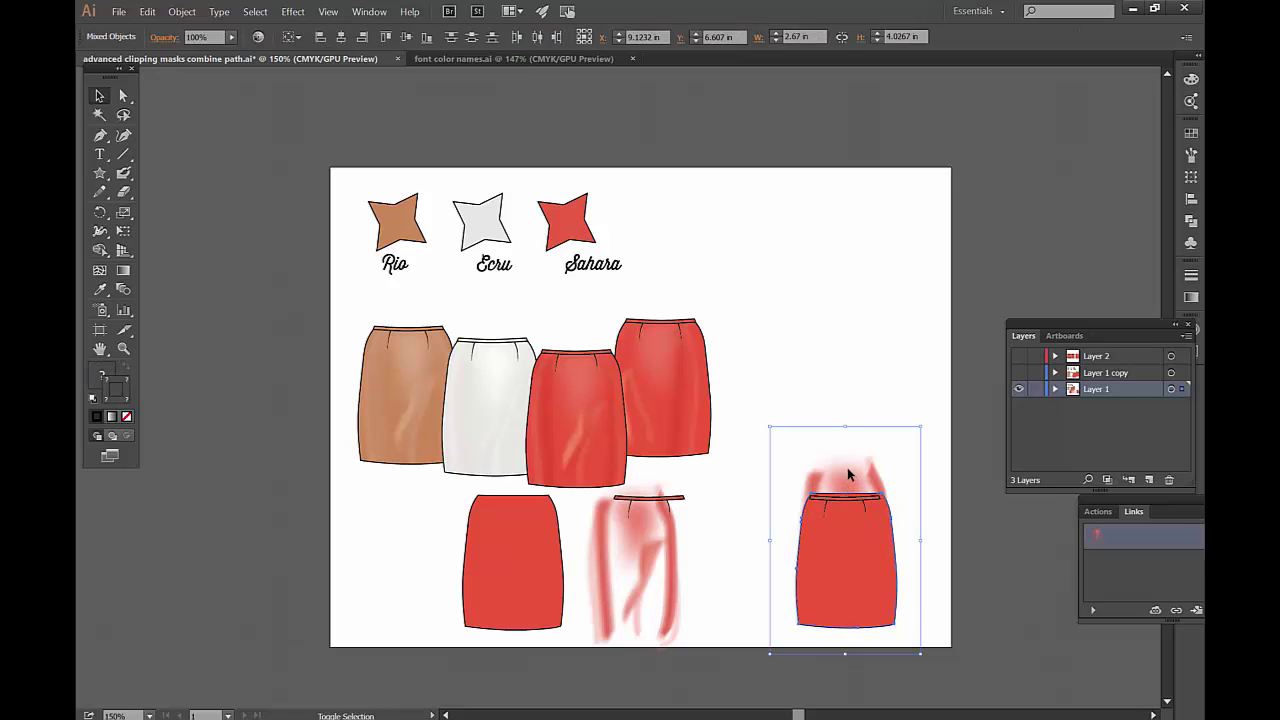
left_click(877, 402)
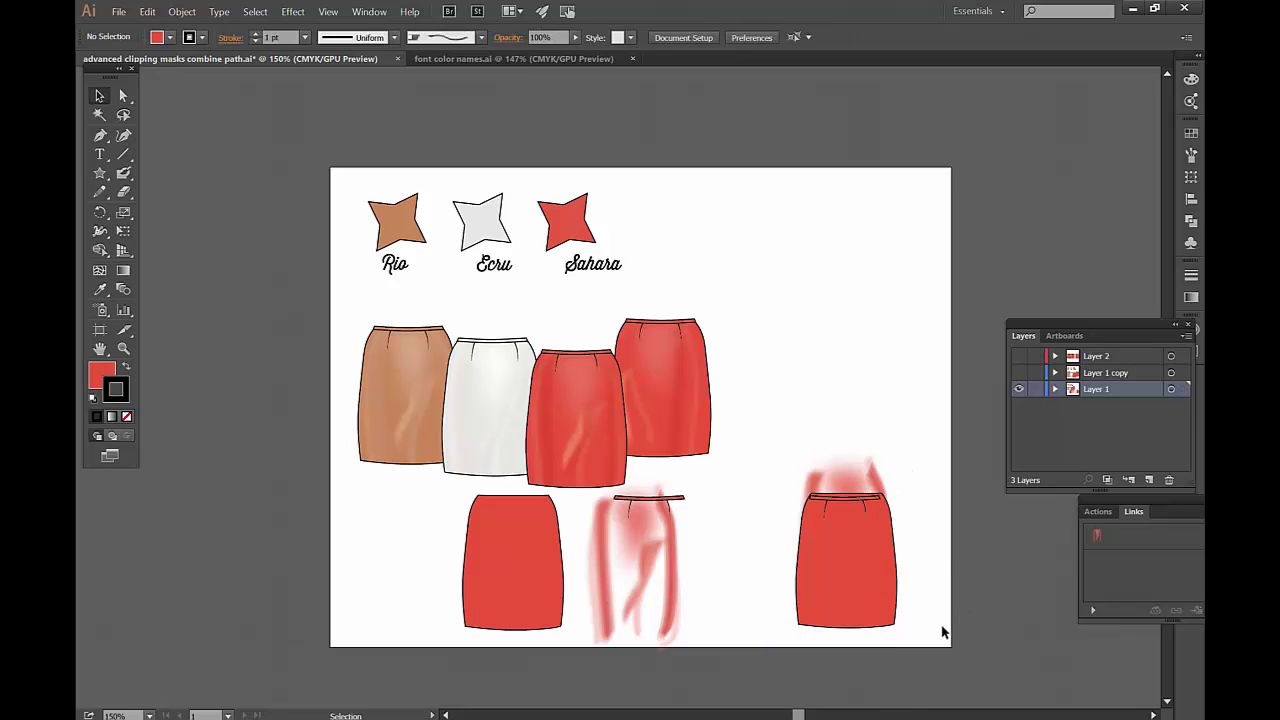
left_click_drag(748, 665, 748, 665)
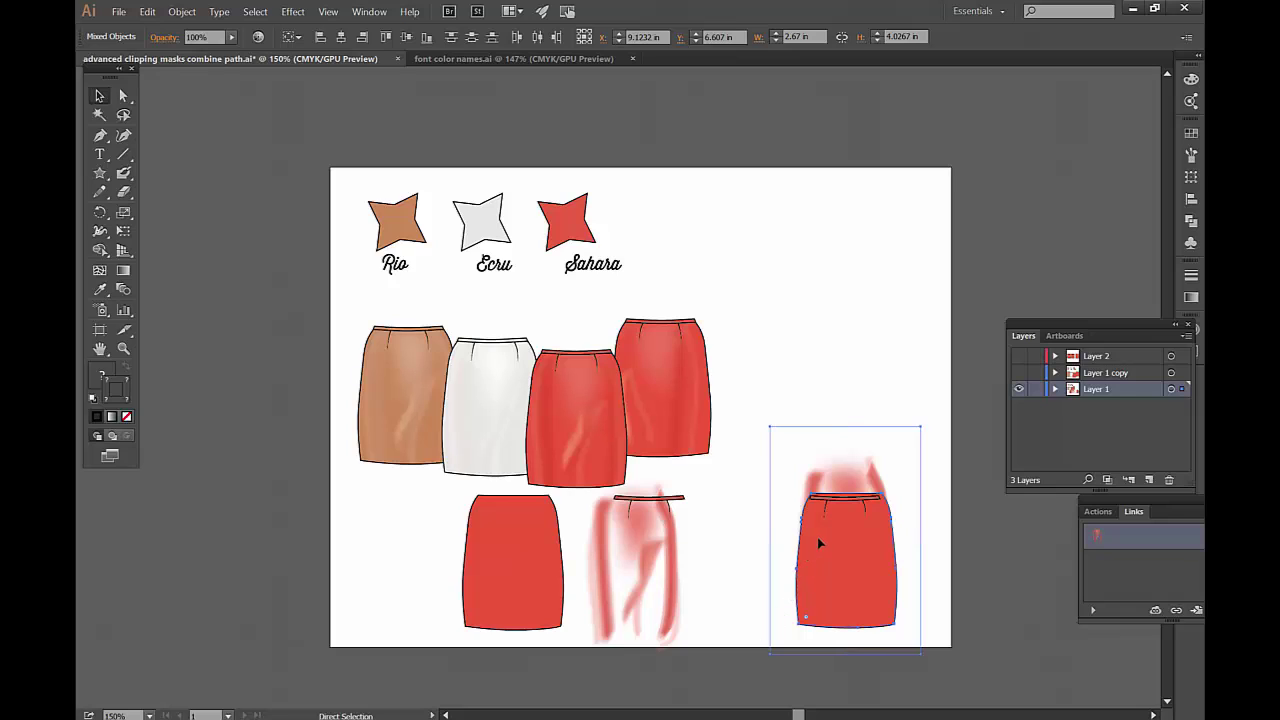
key("ctrl+7")
left_click(834, 319)
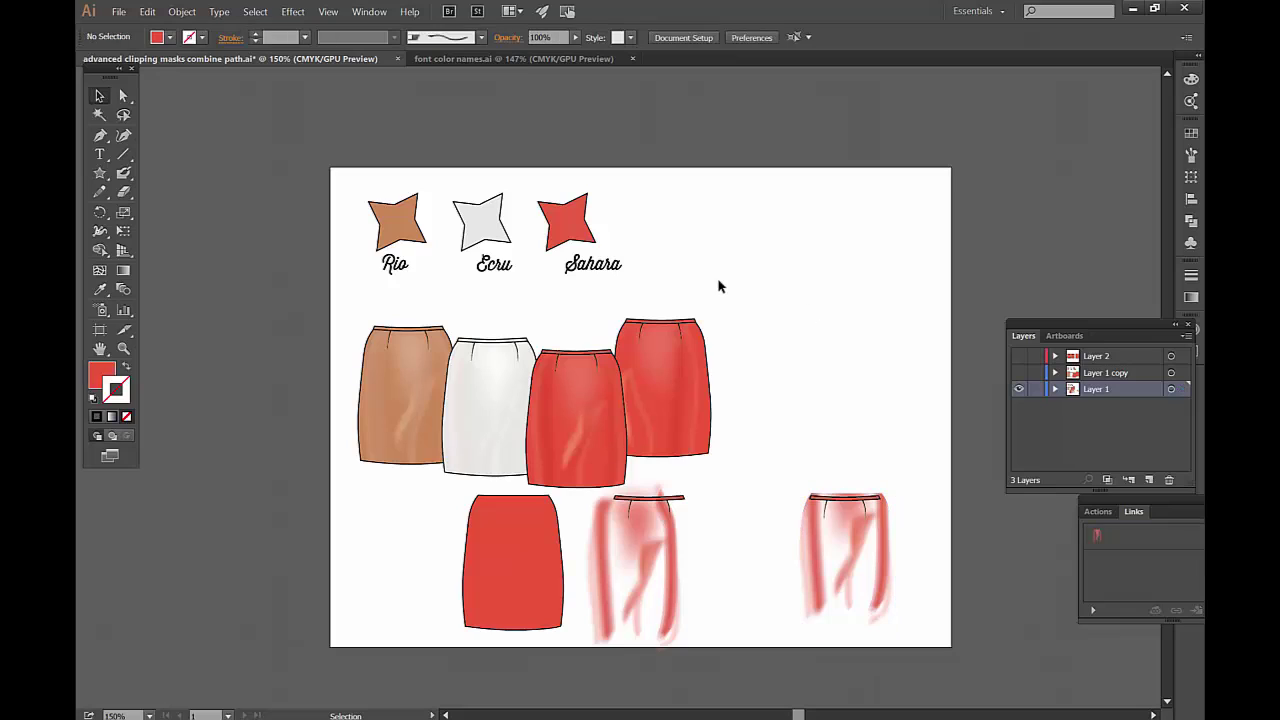
Fill the lower-right skirt's clipping path with the Sahara star's red via the Eyedropper.
left_click(123, 95)
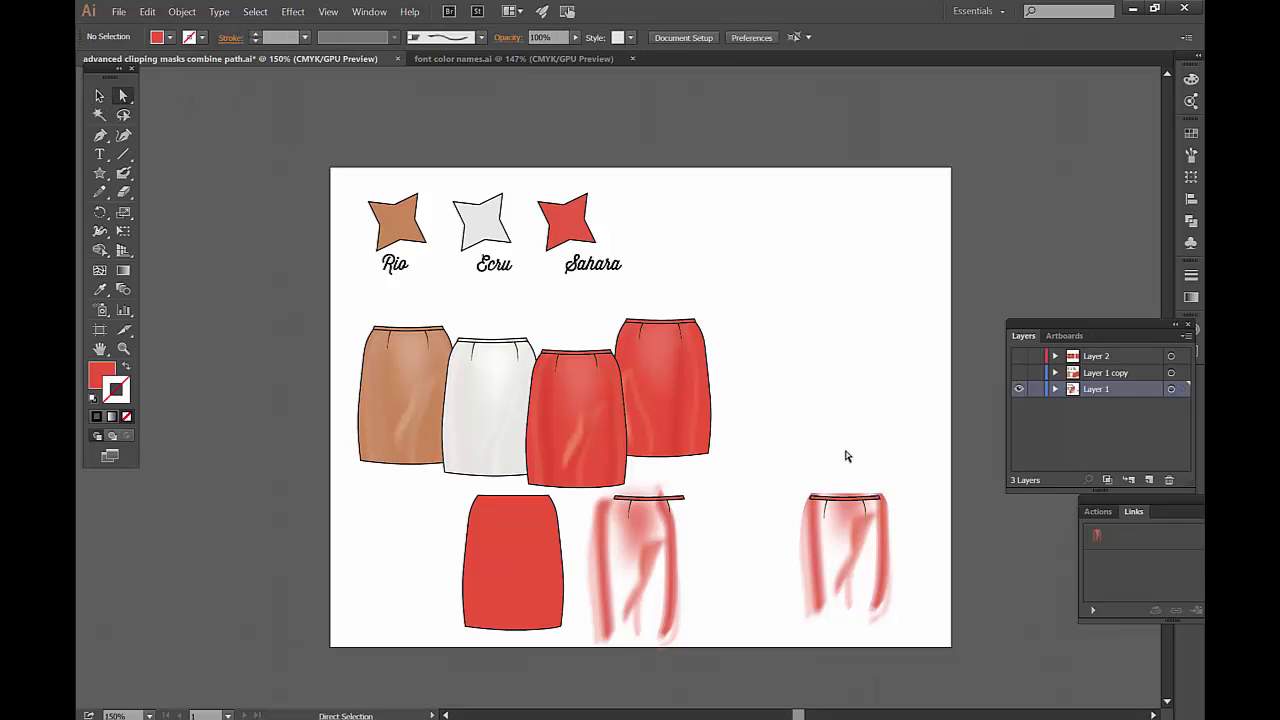
left_click(800, 541)
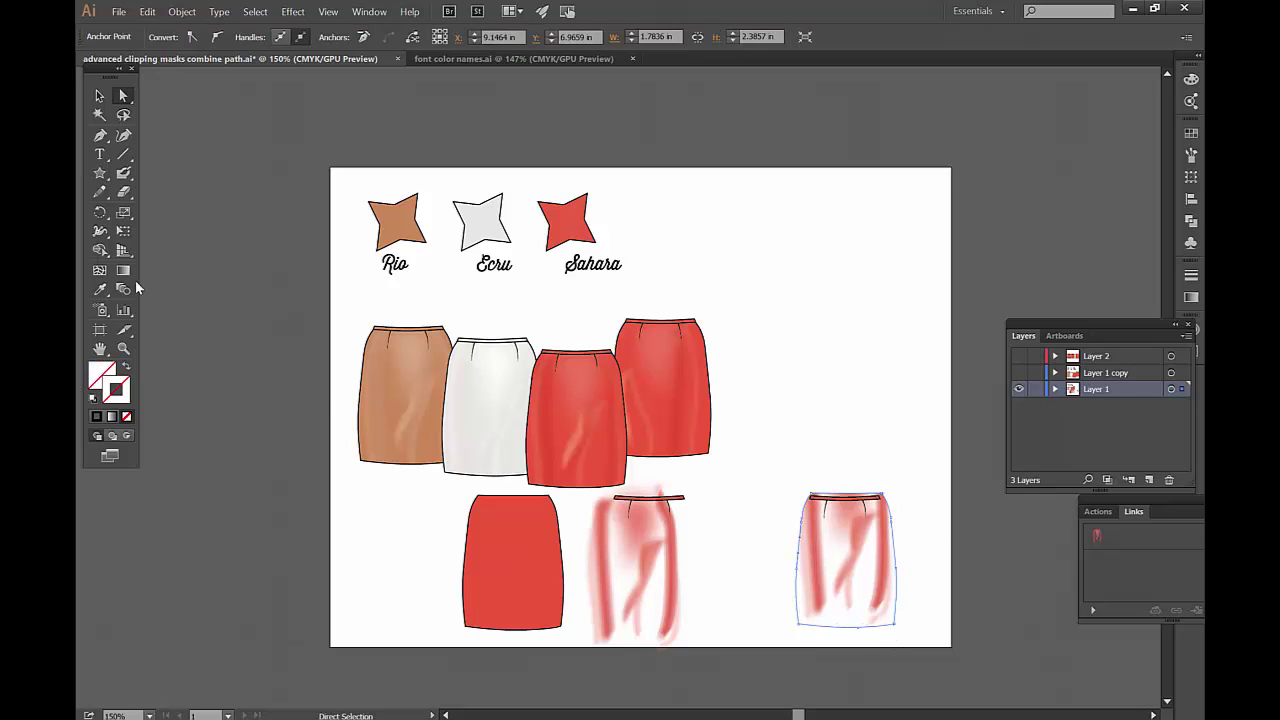
left_click(100, 289)
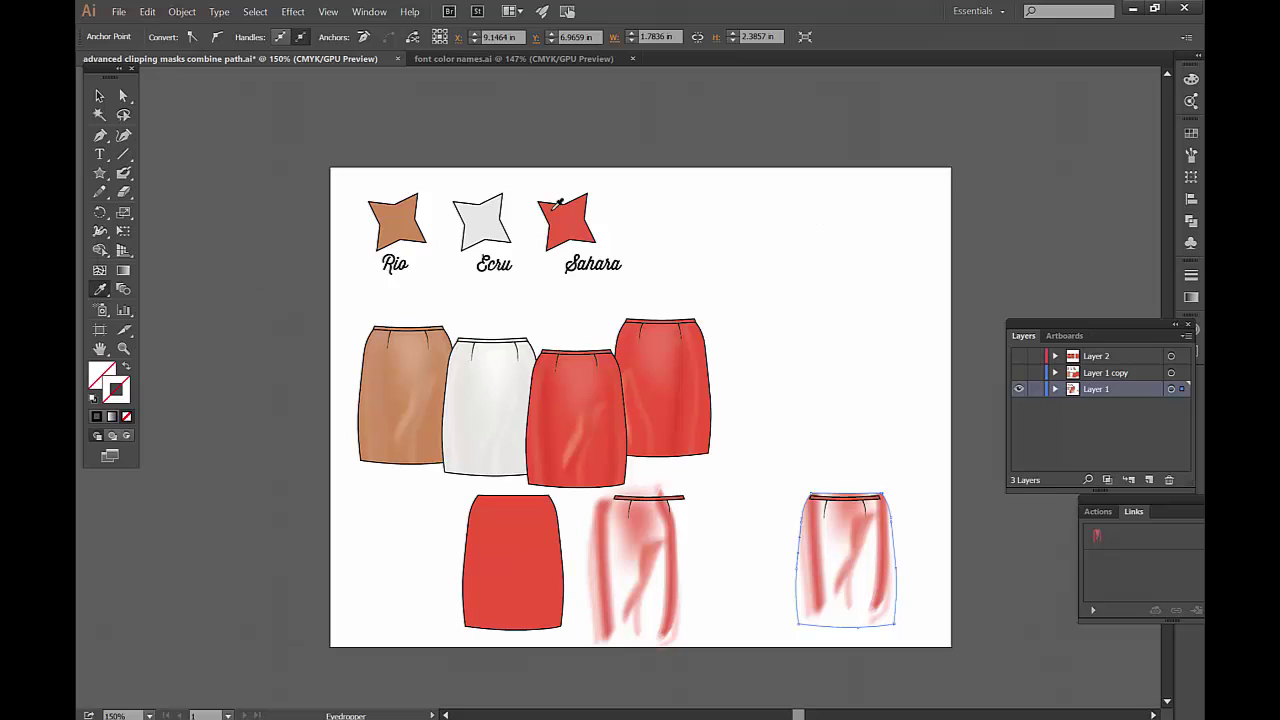
left_click(561, 205)
left_click(99, 96)
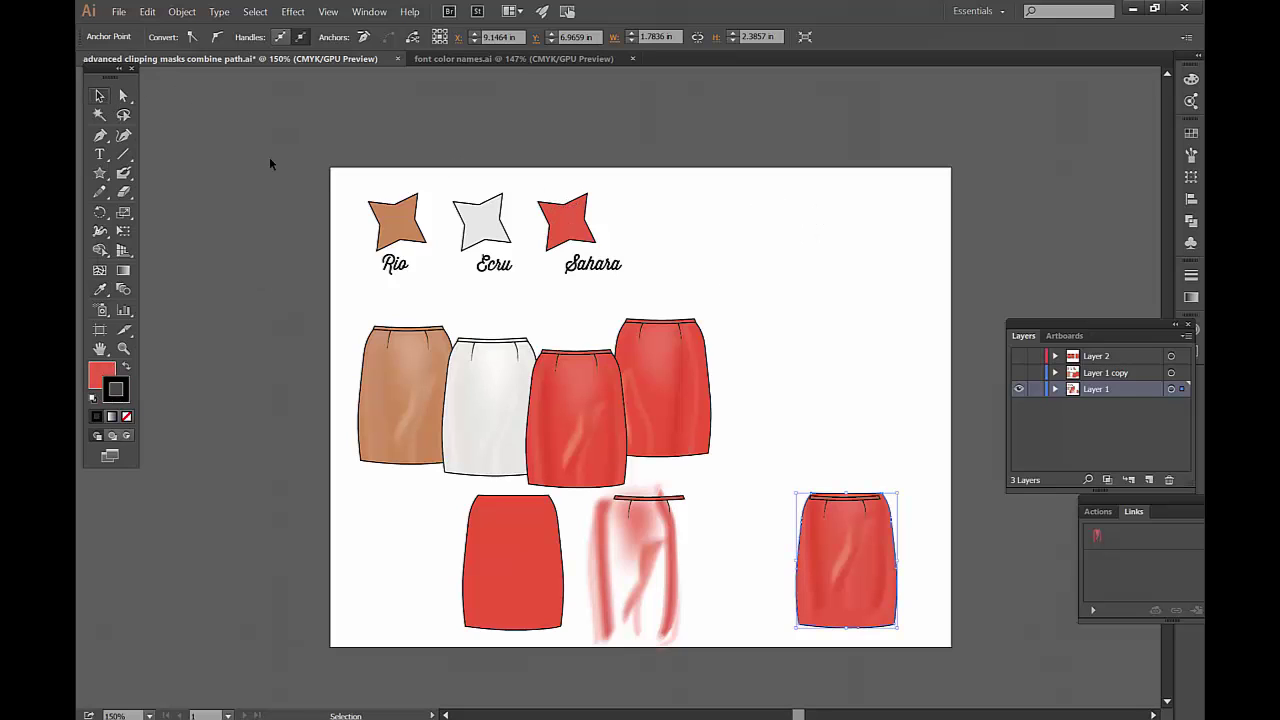
Drag the clipped skirt body down below its waistband.
left_click(808, 457)
left_click_drag(866, 580, 866, 613)
left_click(857, 420)
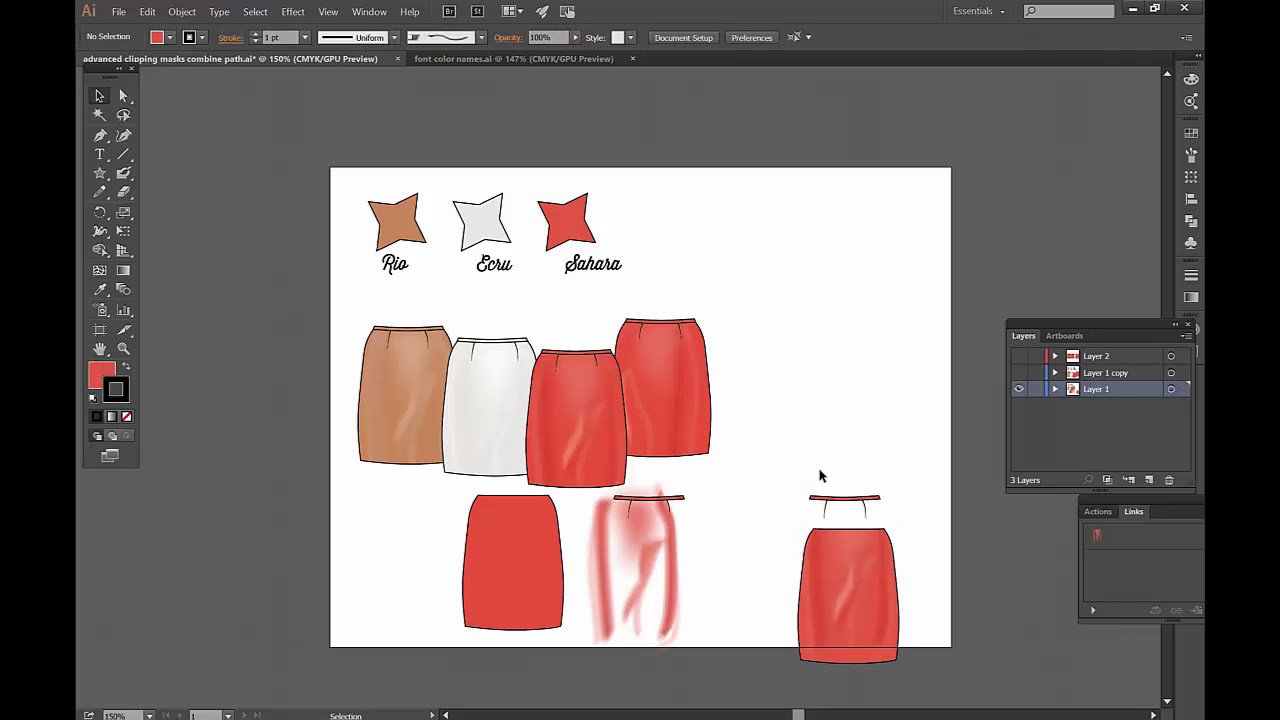
Try the solid red skirt over the faded middle skirt, then move it back aside.
left_click(614, 563)
right_click(657, 563)
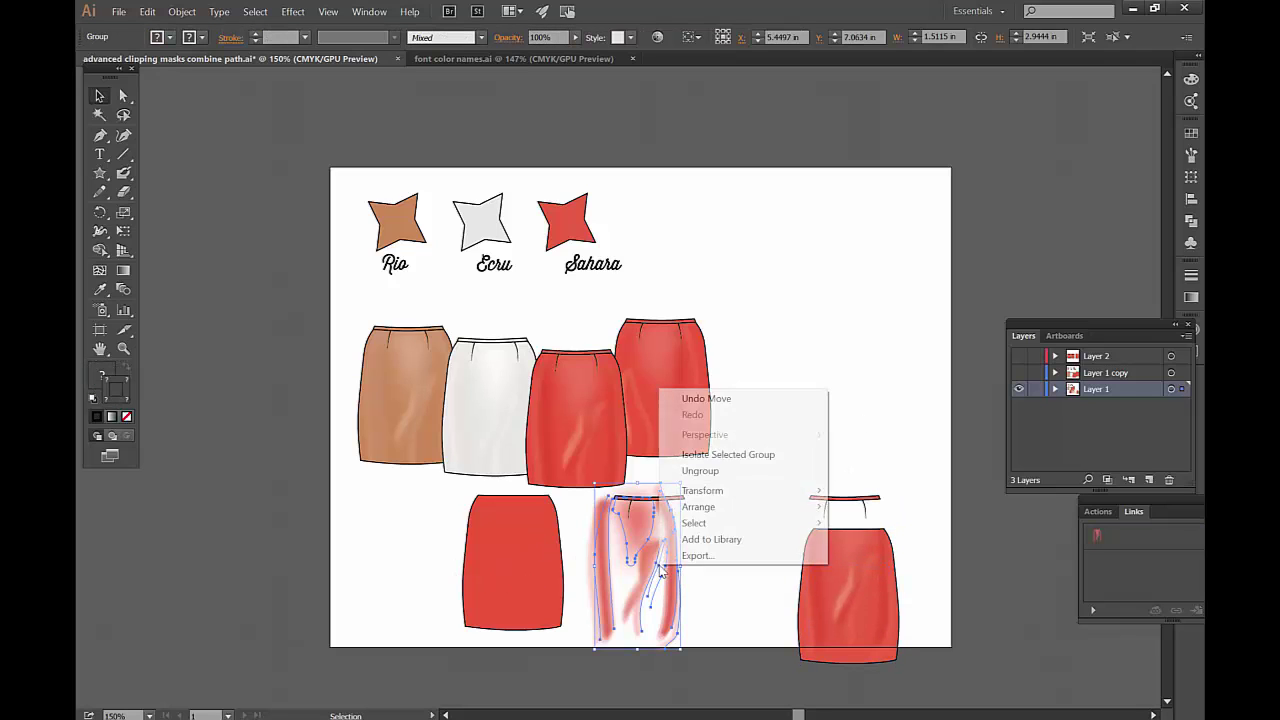
left_click(891, 398)
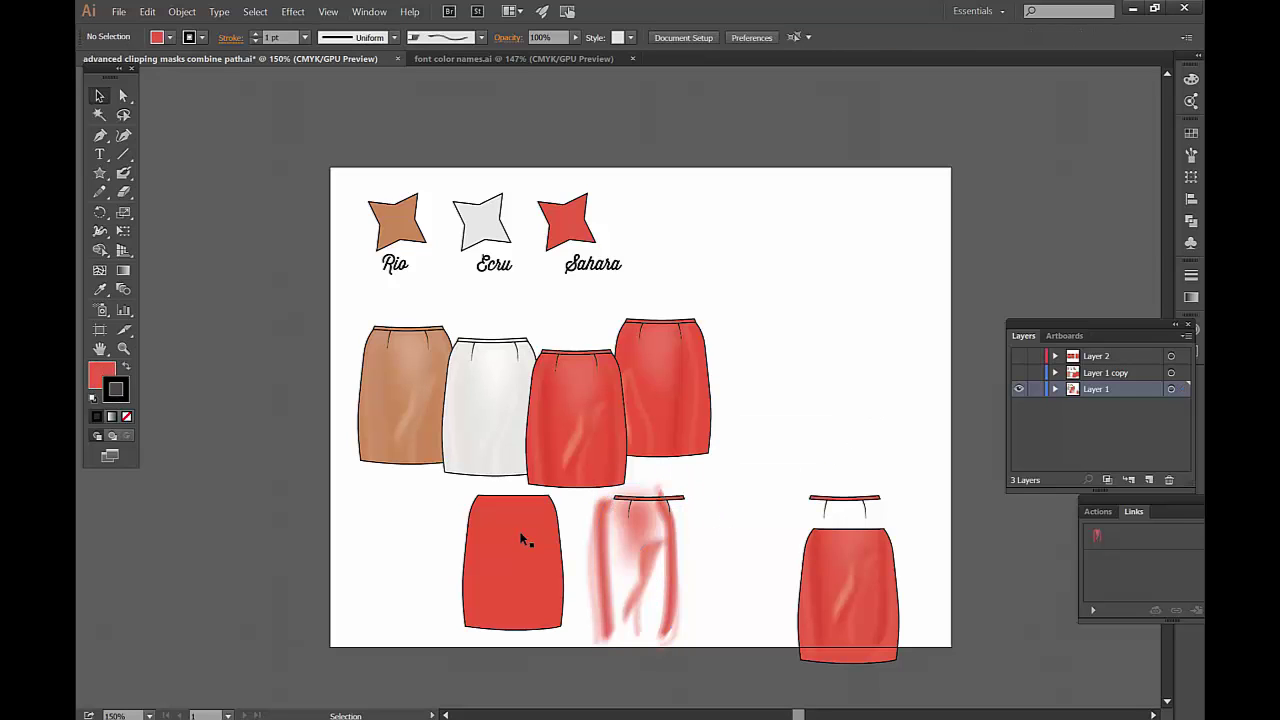
left_click_drag(646, 557, 646, 552)
left_click(734, 549)
left_click(669, 574)
left_click(757, 574)
left_click_drag(631, 595, 514, 587)
Copy the Sahara star onto the faded skirt and clip its shading with Ctrl+7.
left_click(570, 232)
left_click_drag(570, 232, 670, 575)
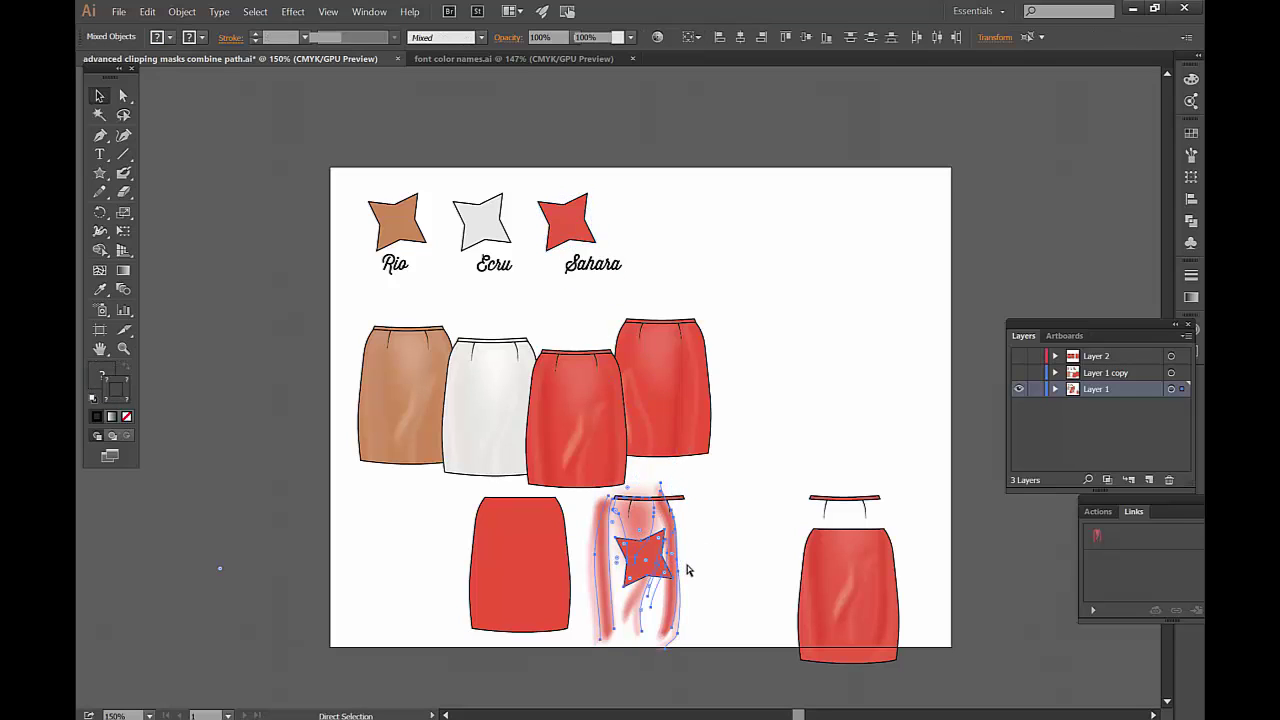
key("ctrl+7")
left_click(711, 557)
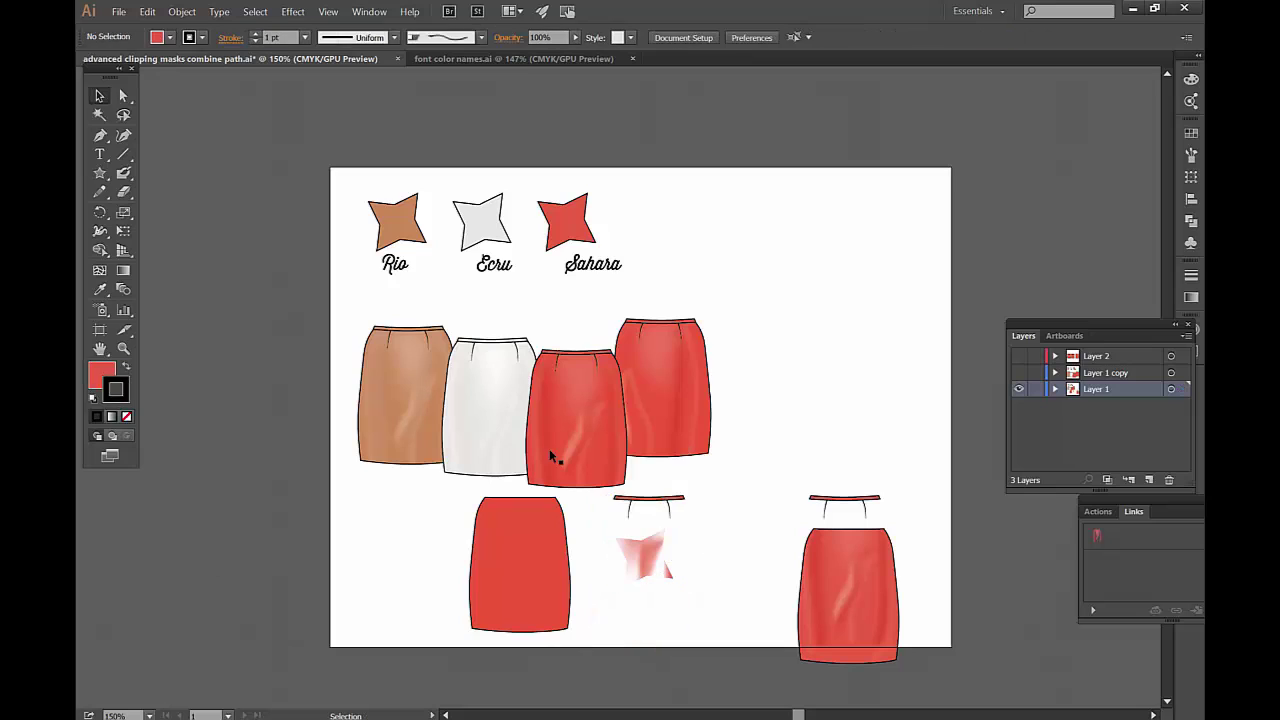
Fill the star clipping path with Sahara red after testing Rio and Ecru colours.
left_click(123, 96)
left_click(651, 540)
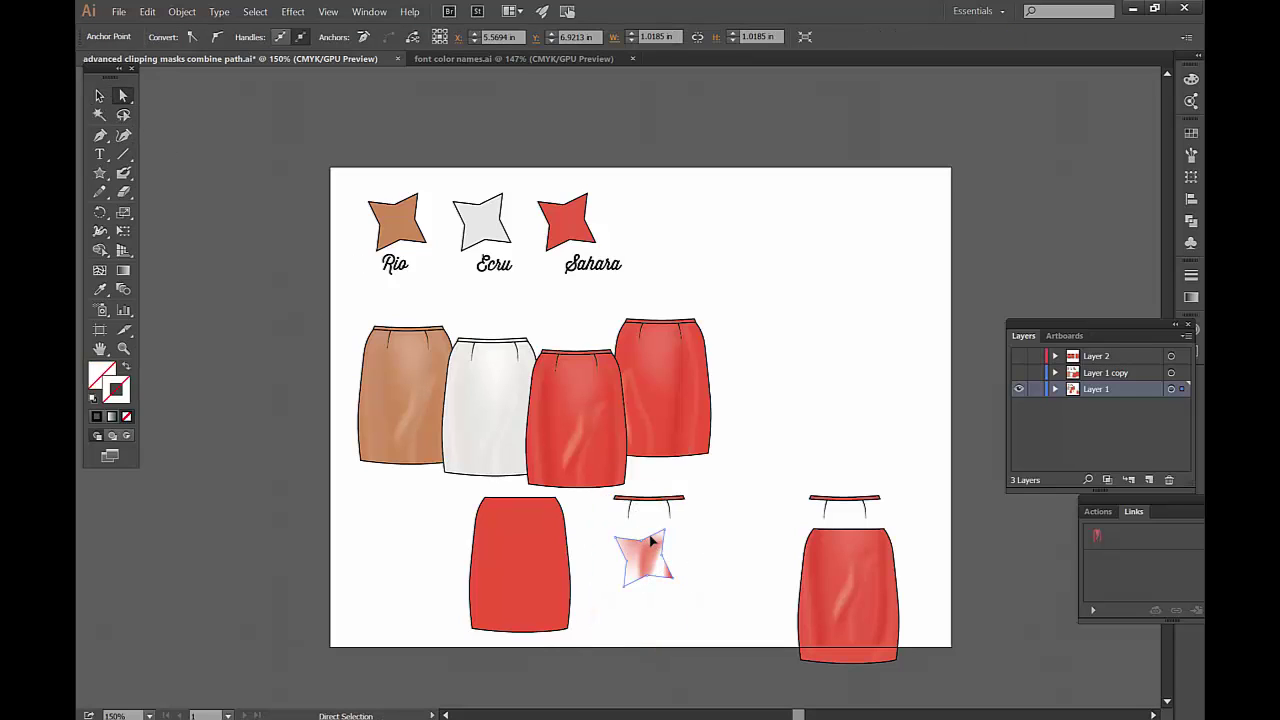
key("i")
left_click(415, 220)
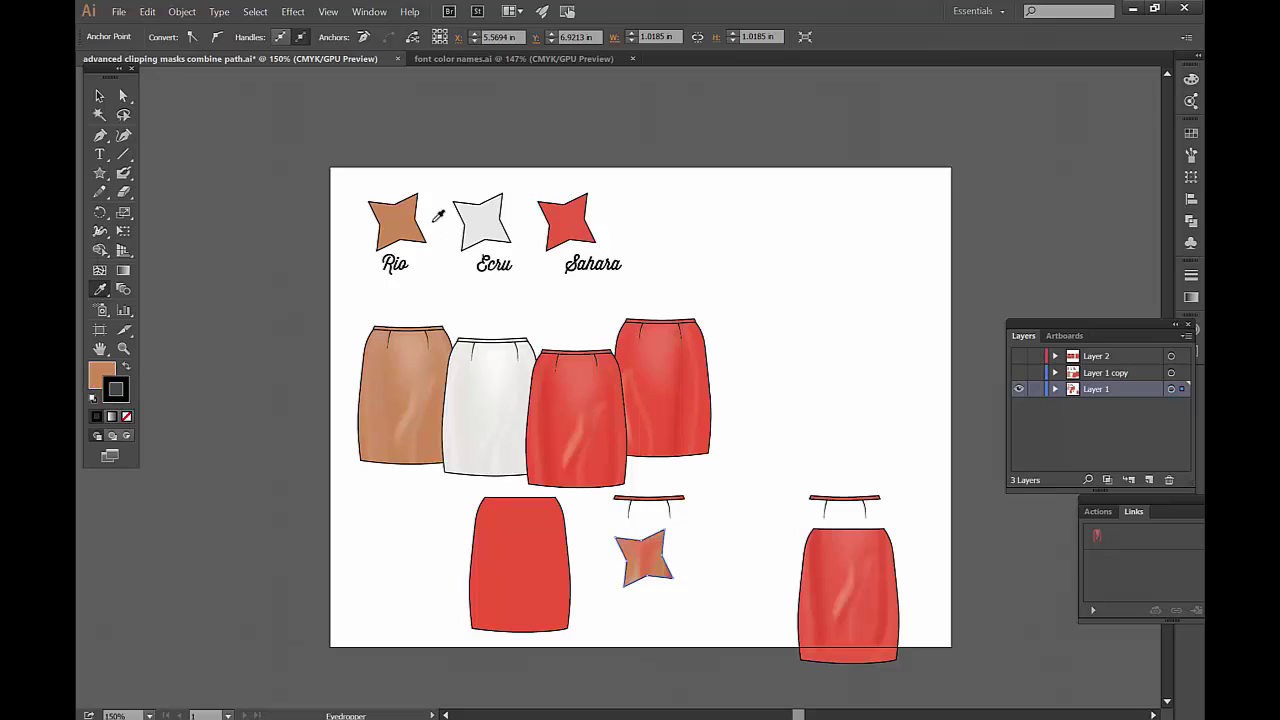
left_click(488, 224)
left_click(587, 221)
left_click(99, 95)
left_click(757, 271)
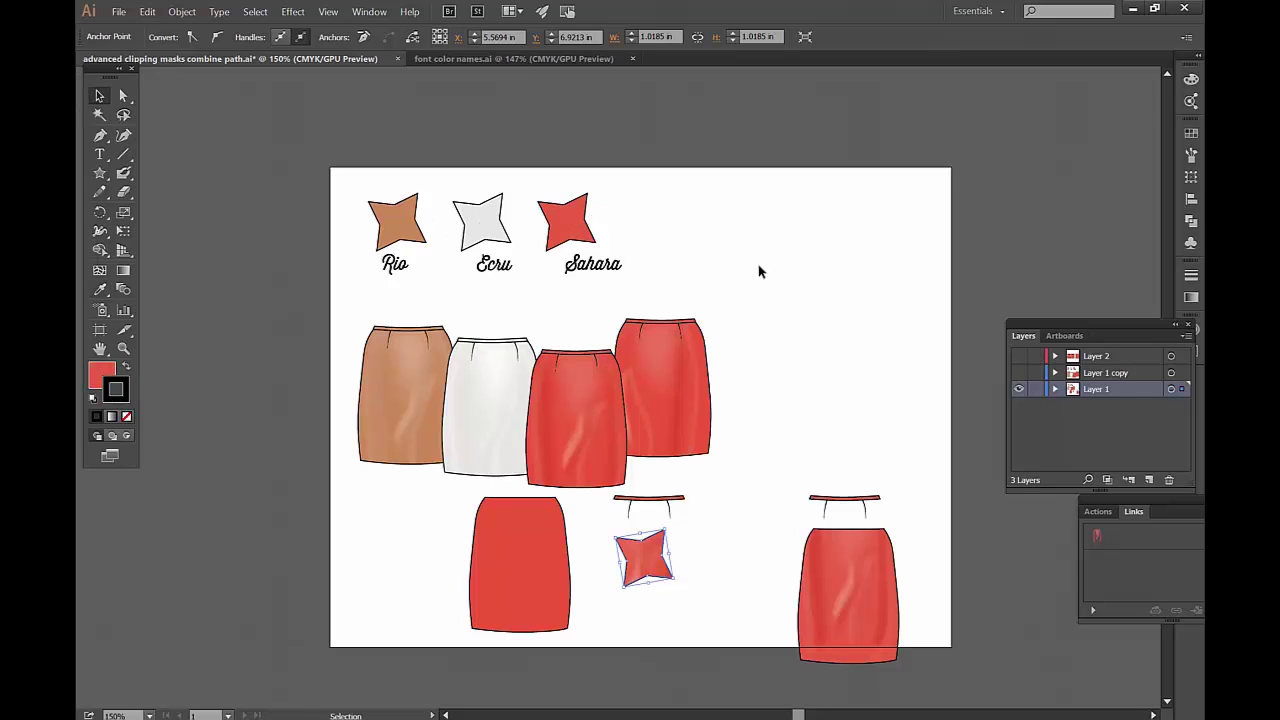
Release the star's clipping mask and move the star beside the top-right skirt.
left_click(663, 553)
right_click(664, 554)
left_click(740, 455)
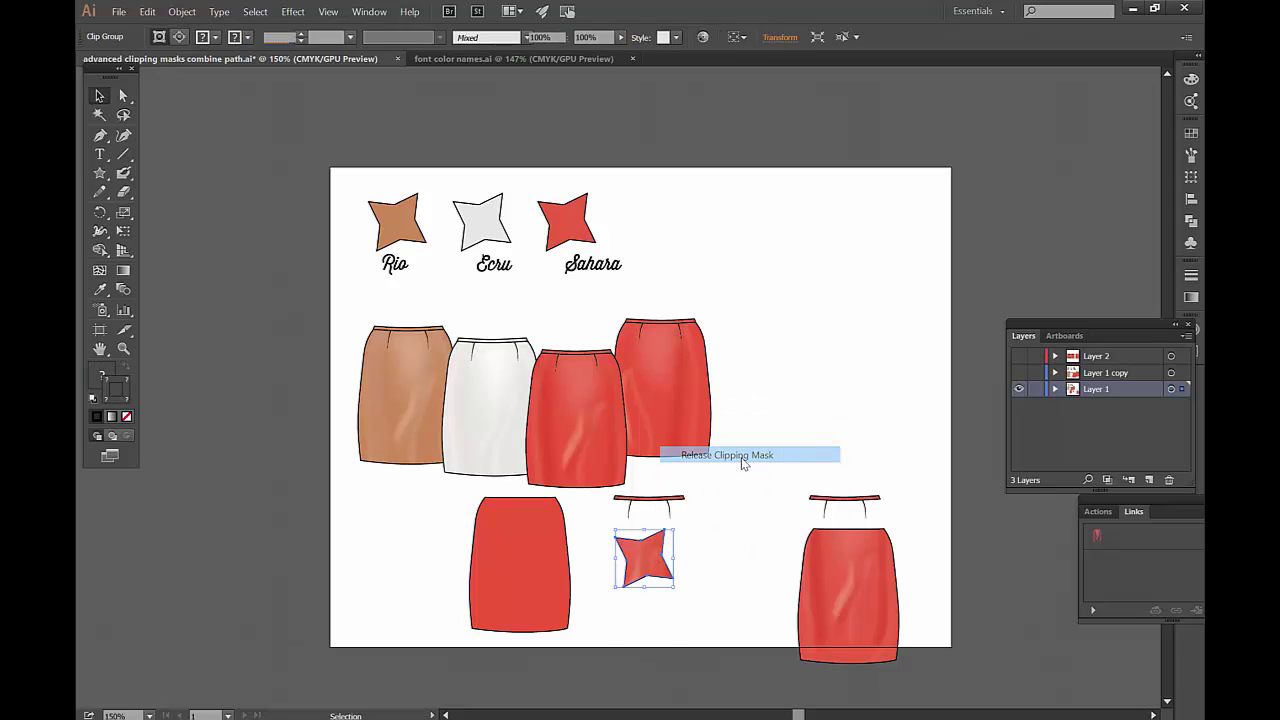
left_click(663, 560)
left_click_drag(663, 560, 754, 354)
Move the solid red skirt onto the blurred shading and clip both with Ctrl+7.
left_click_drag(521, 577, 638, 578)
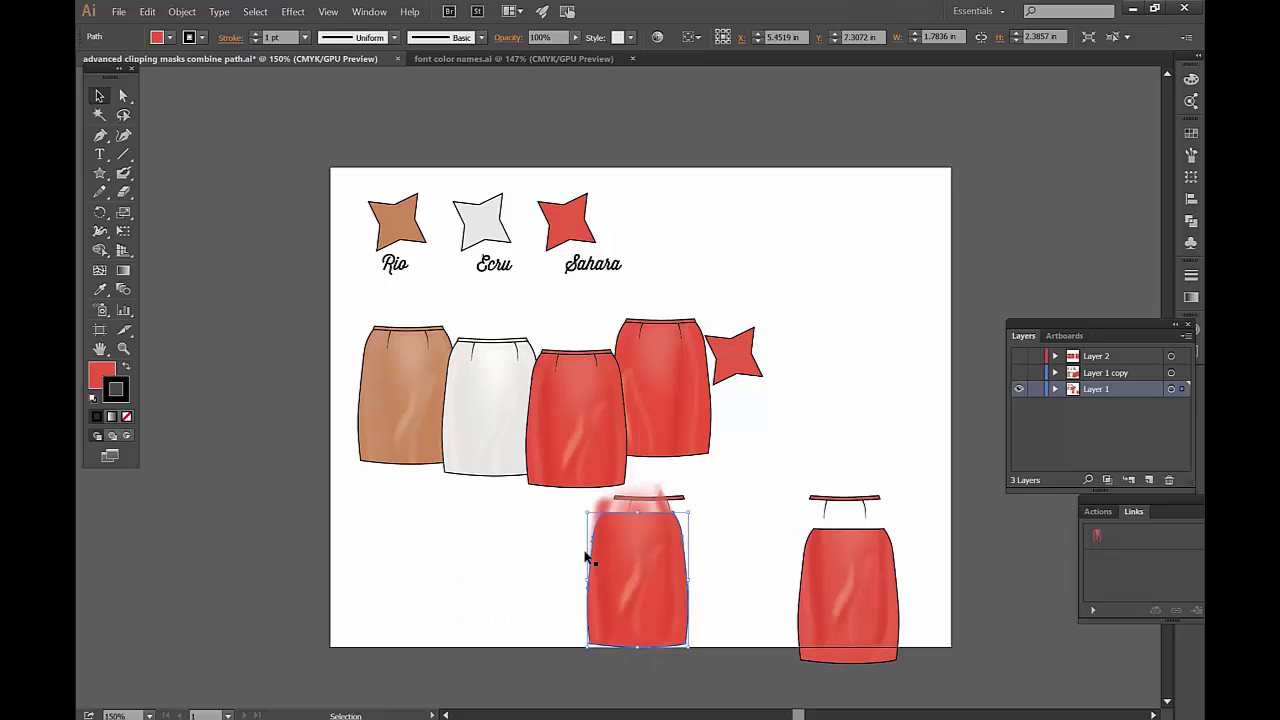
left_click(714, 594)
mouse_move(532, 582)
left_mouse_down()
mouse_move(740, 536)
mouse_move(737, 548)
mouse_move(522, 577)
left_mouse_up()
key("ctrl+7")
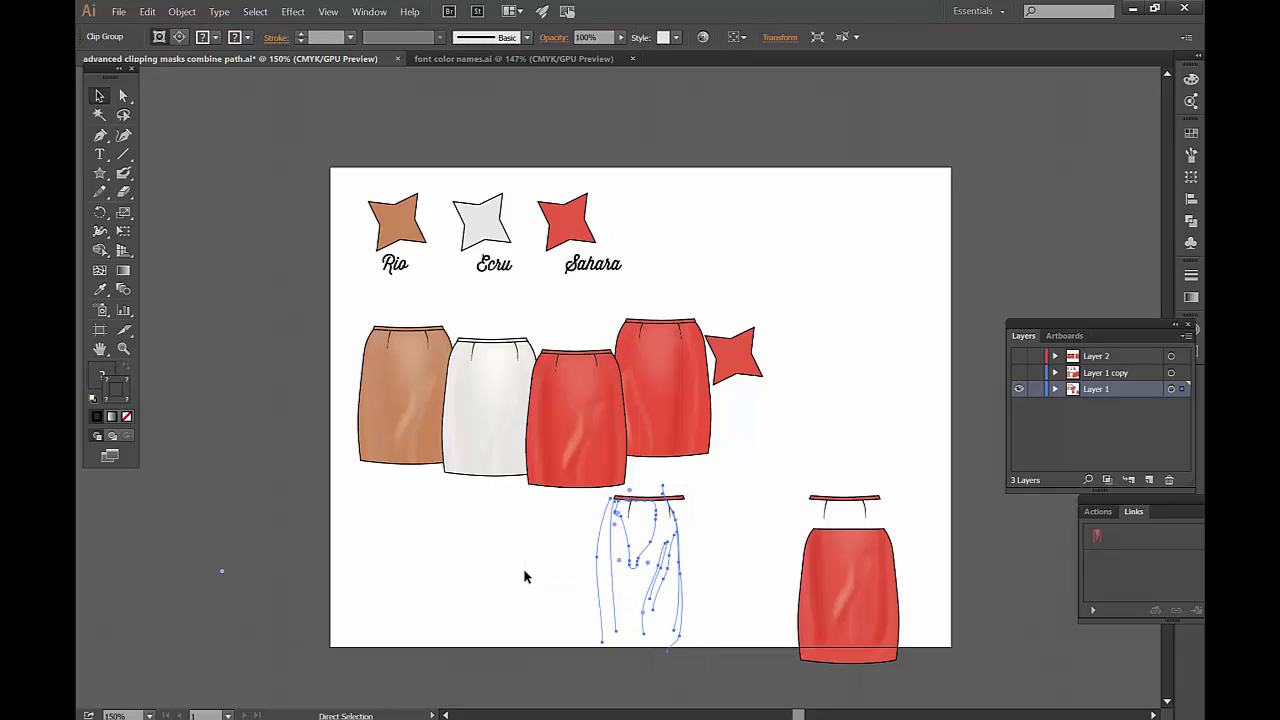
left_click(528, 566)
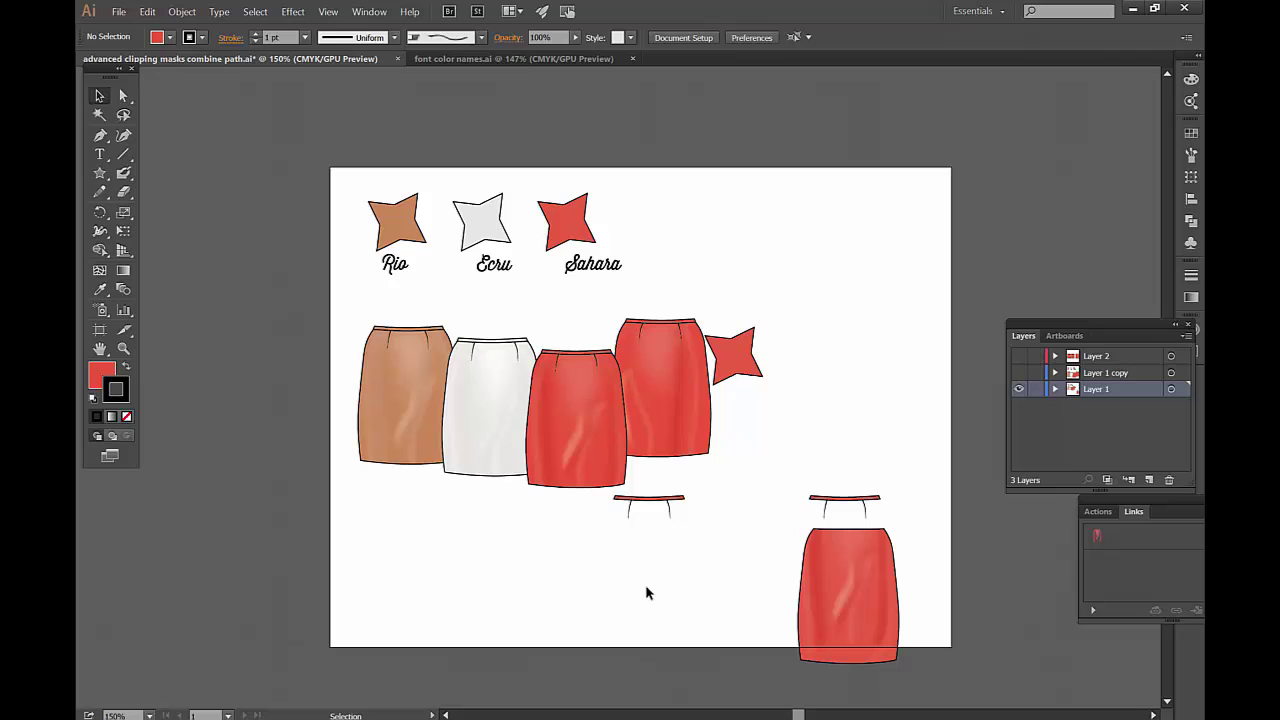
Reselect the lower-middle skirt's paths and remake its clipping mask with Ctrl+7.
left_click_drag(690, 530, 548, 598)
left_click(880, 594)
key("ctrl+z")
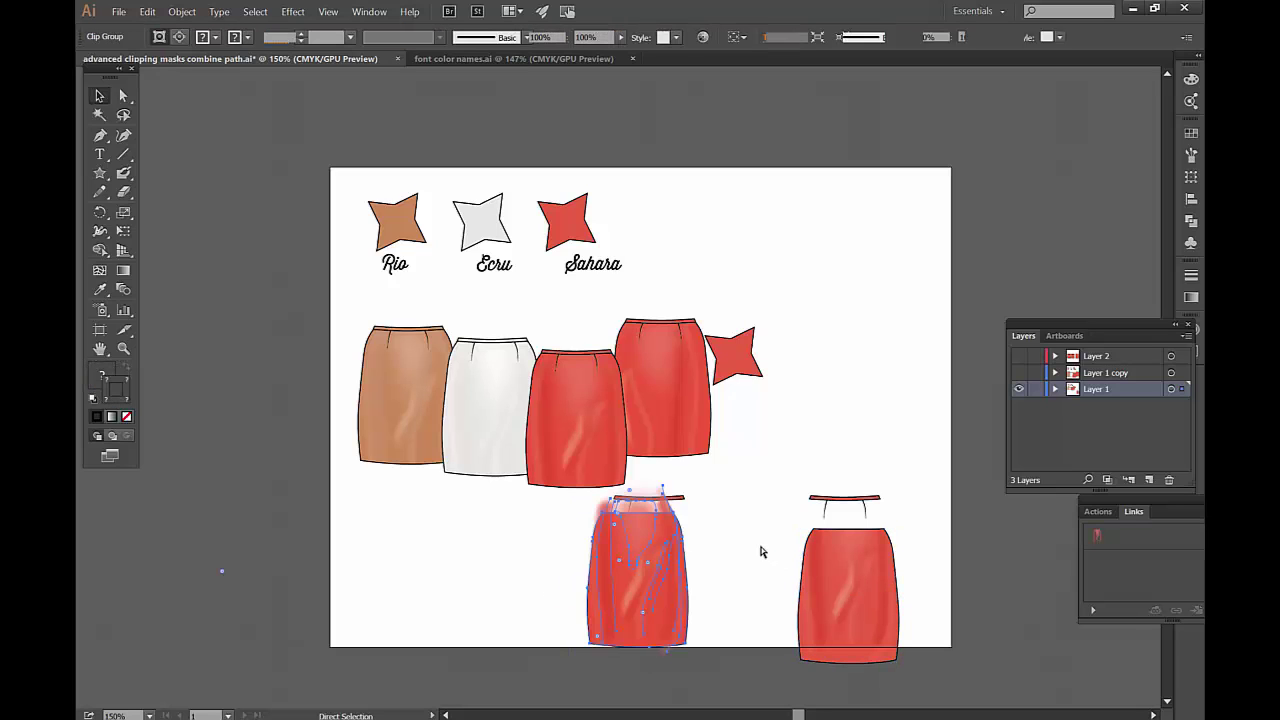
left_click(709, 517)
left_click(653, 561)
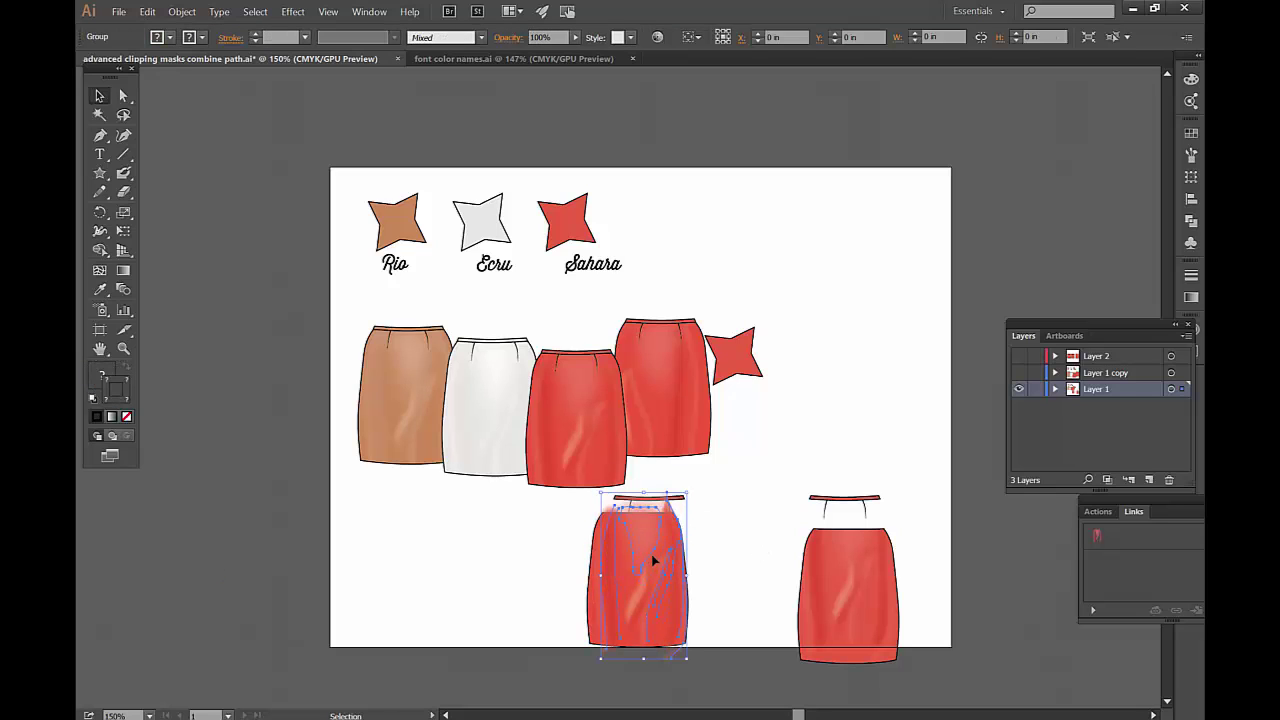
left_click(701, 548)
left_click(647, 576)
left_click_drag(529, 563, 740, 574)
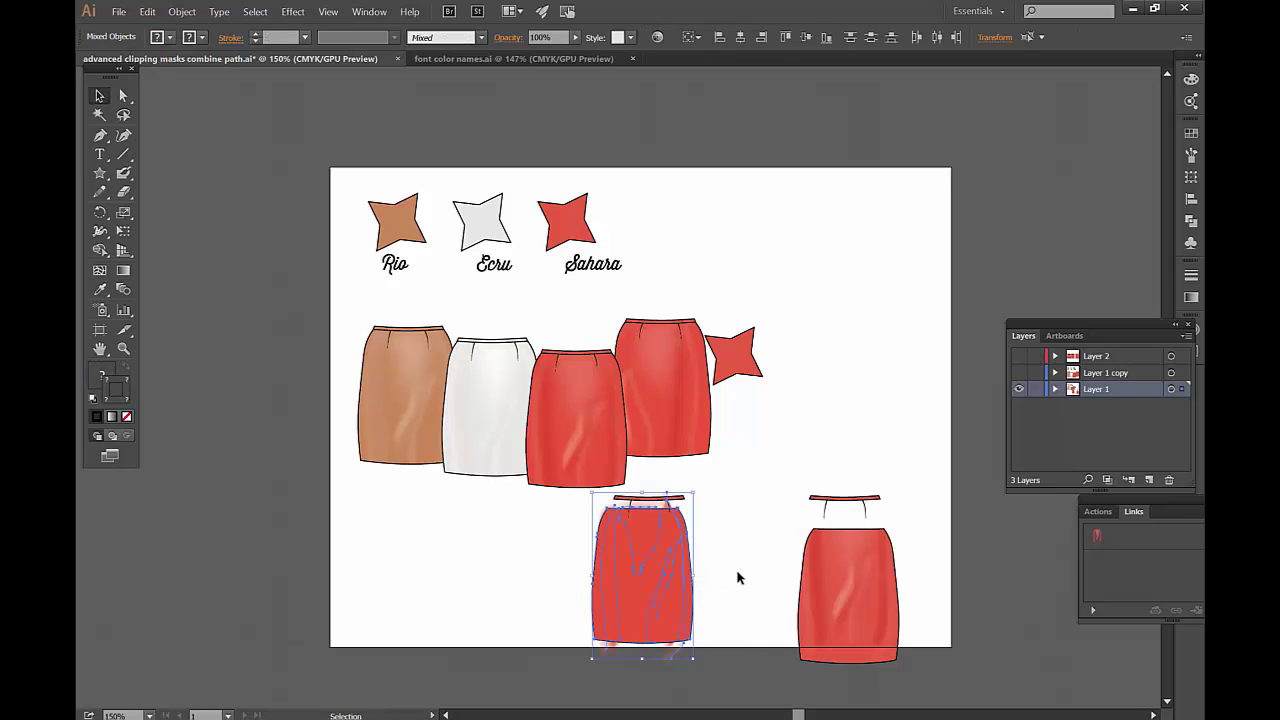
key("ctrl+7")
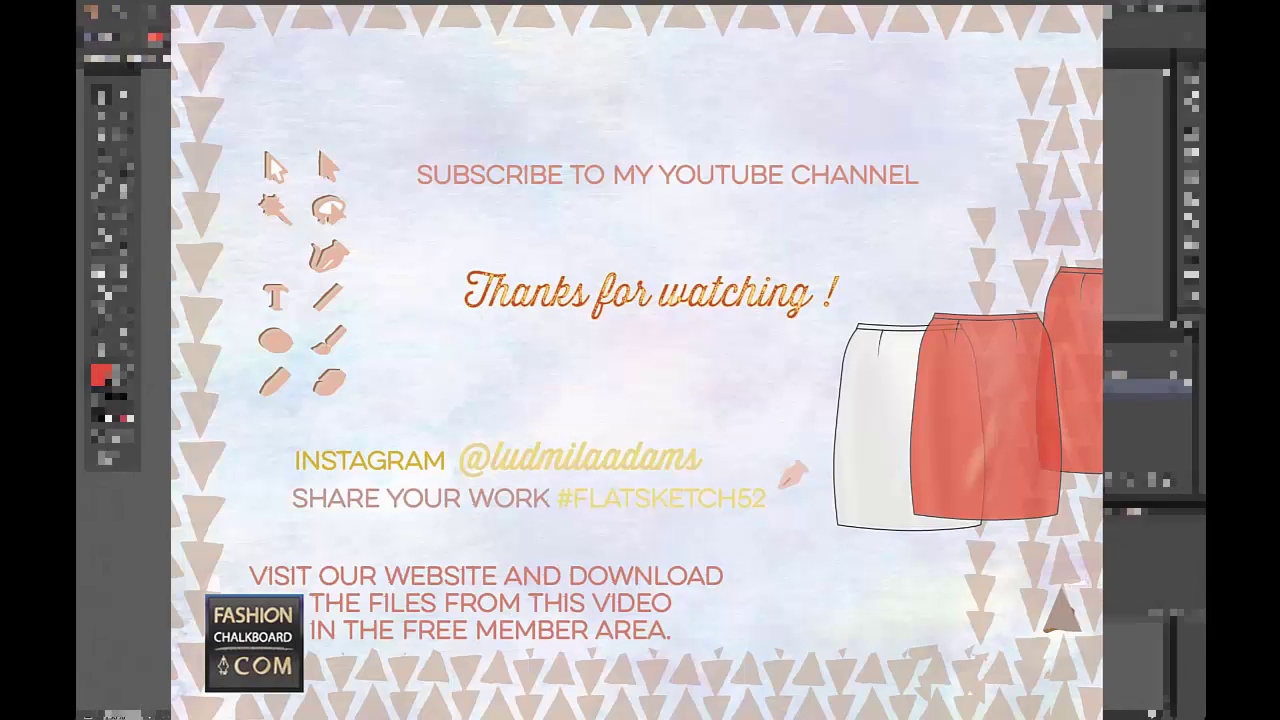